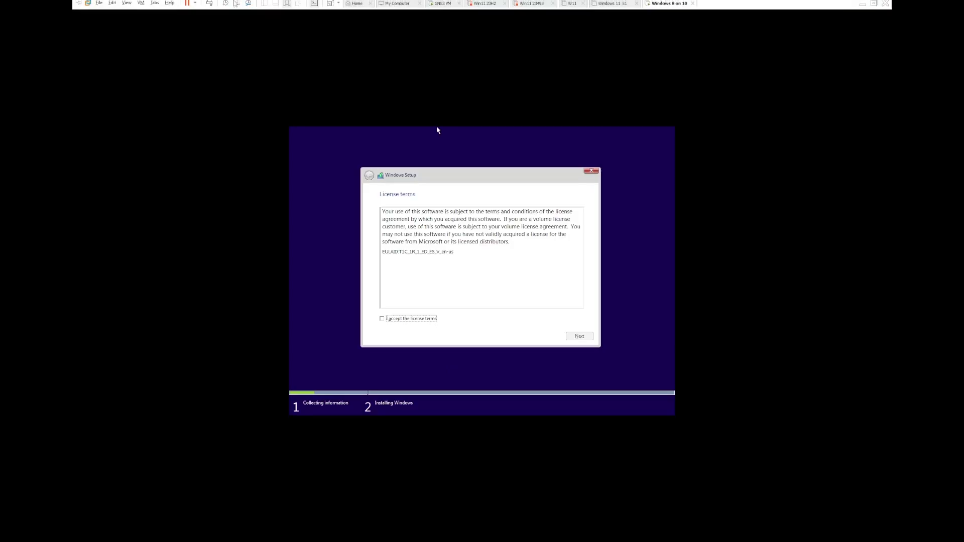
Accept the license terms and start a Custom clean install of Windows on the selected disk
click(394, 360)
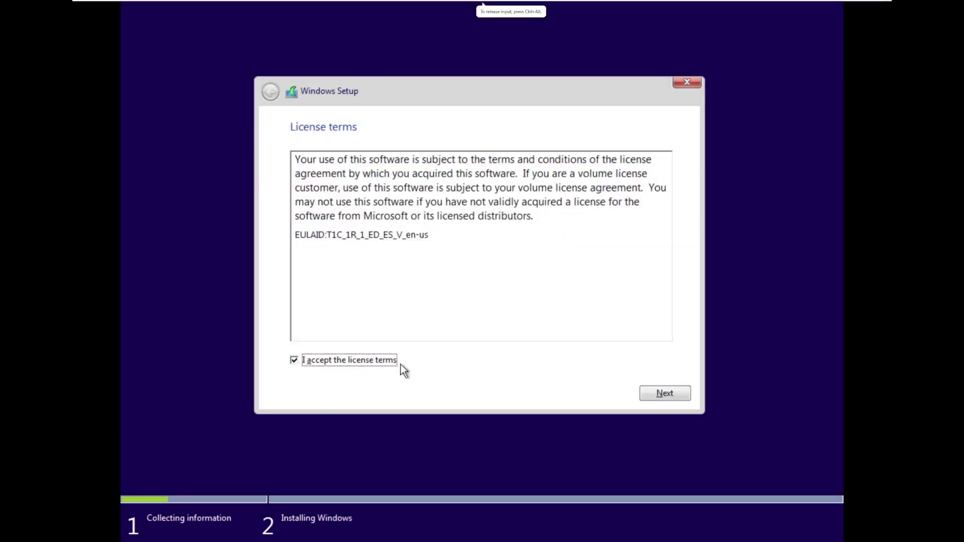
click(659, 391)
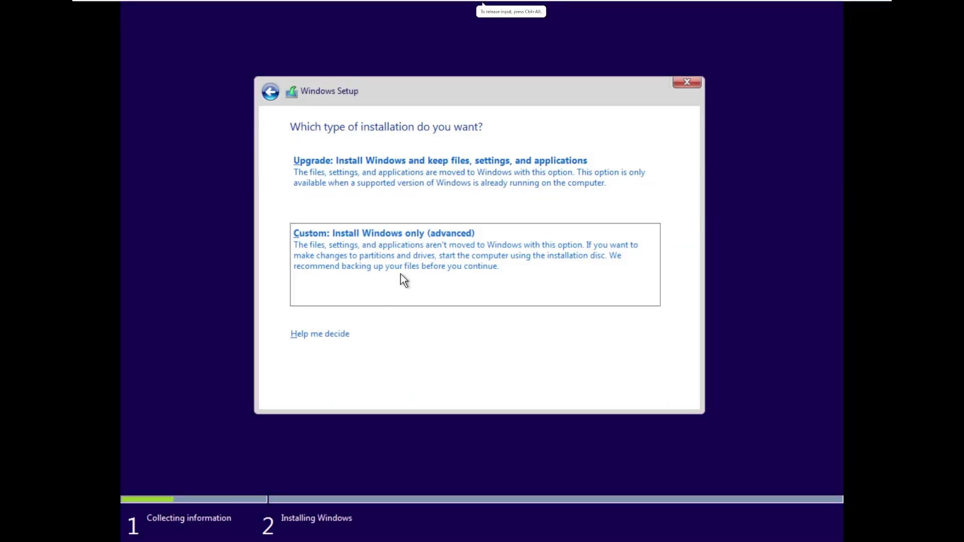
click(402, 276)
click(642, 394)
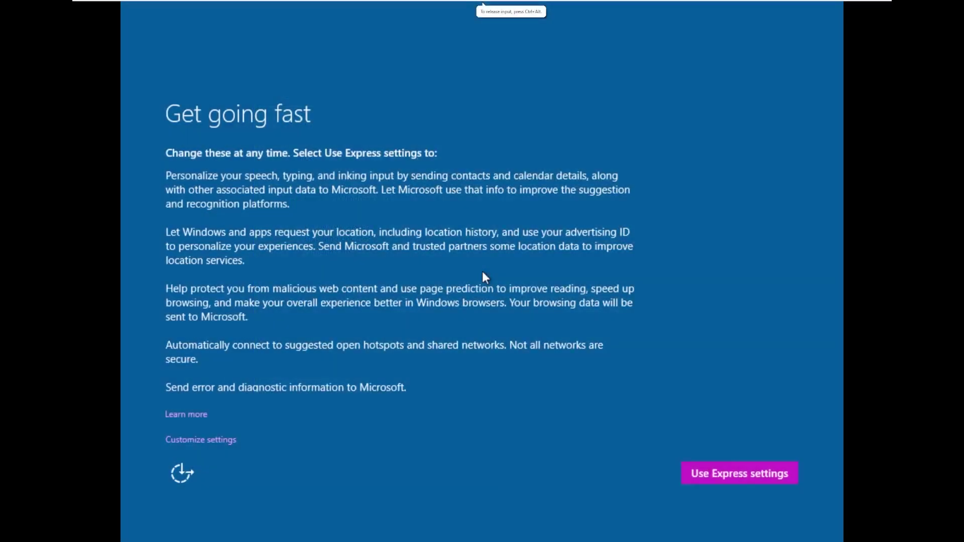
Use Express settings and choose 'Join a local Active Directory domain' to continue to local account creation
click(691, 472)
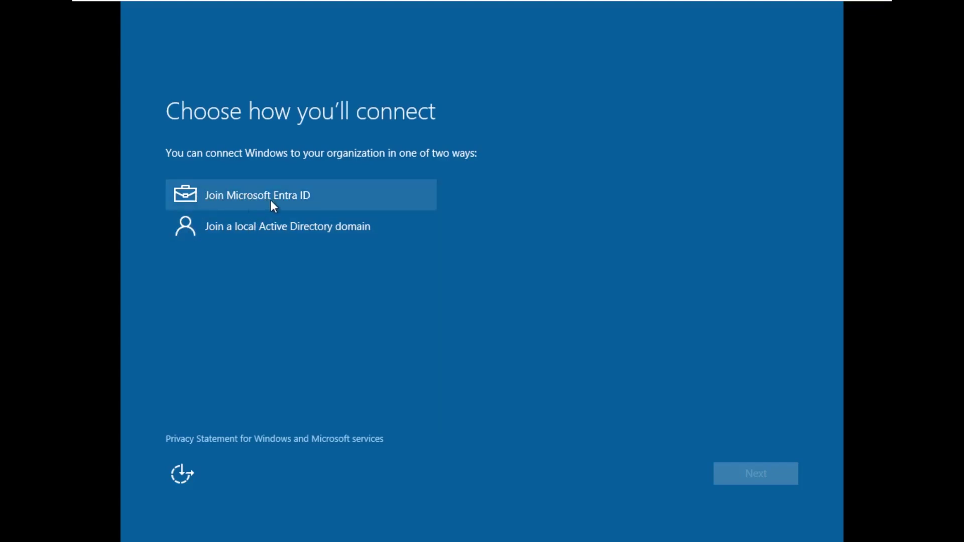
click(288, 222)
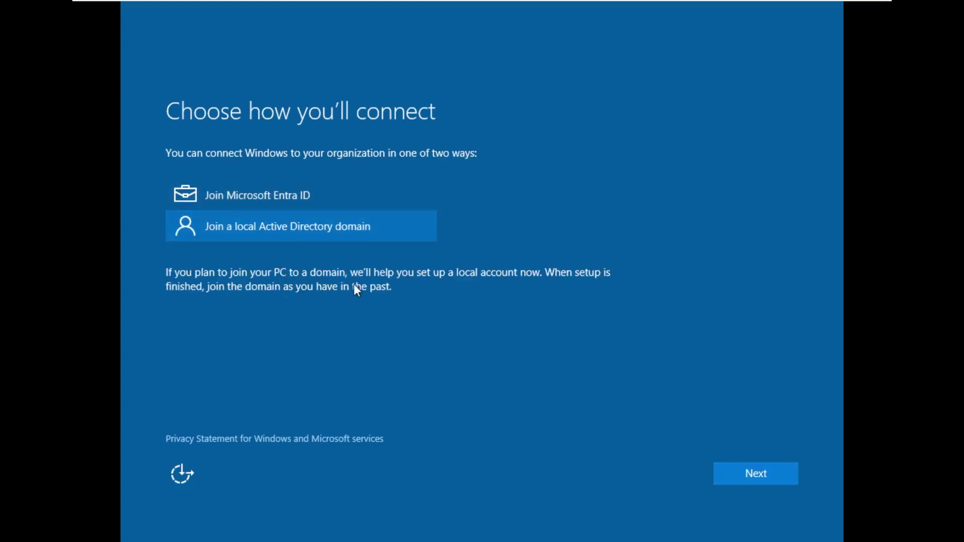
click(278, 205)
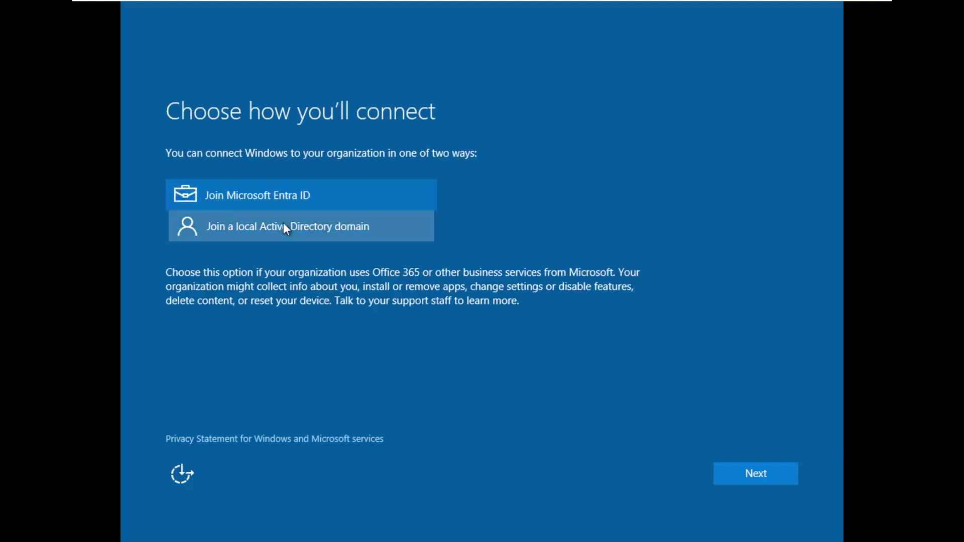
click(283, 222)
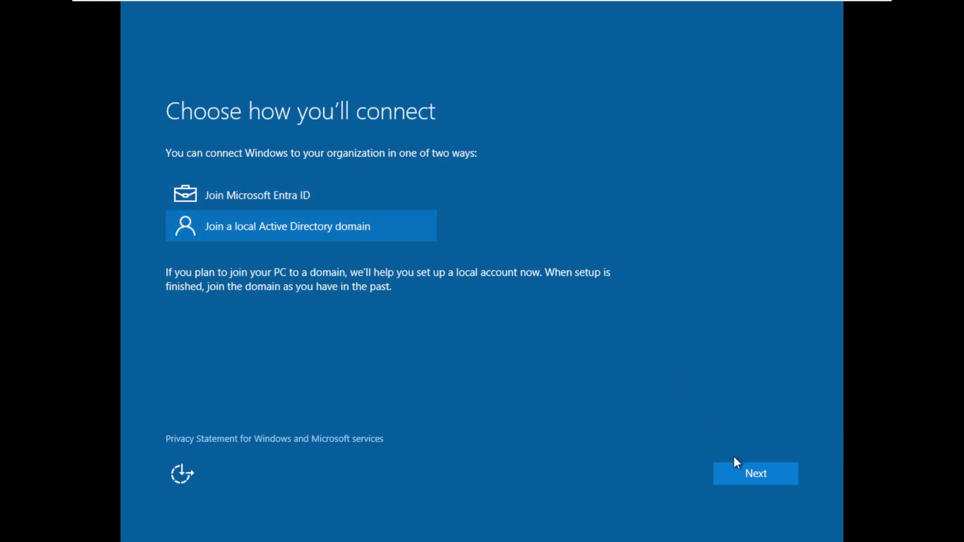
click(764, 472)
click(311, 232)
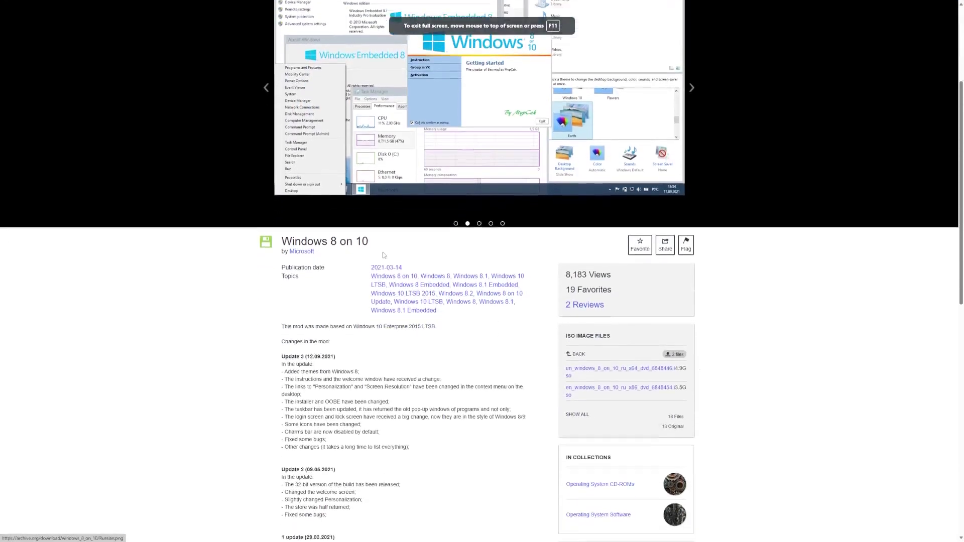
scroll(482, 271, up, 4)
scroll(384, 258, up, 1)
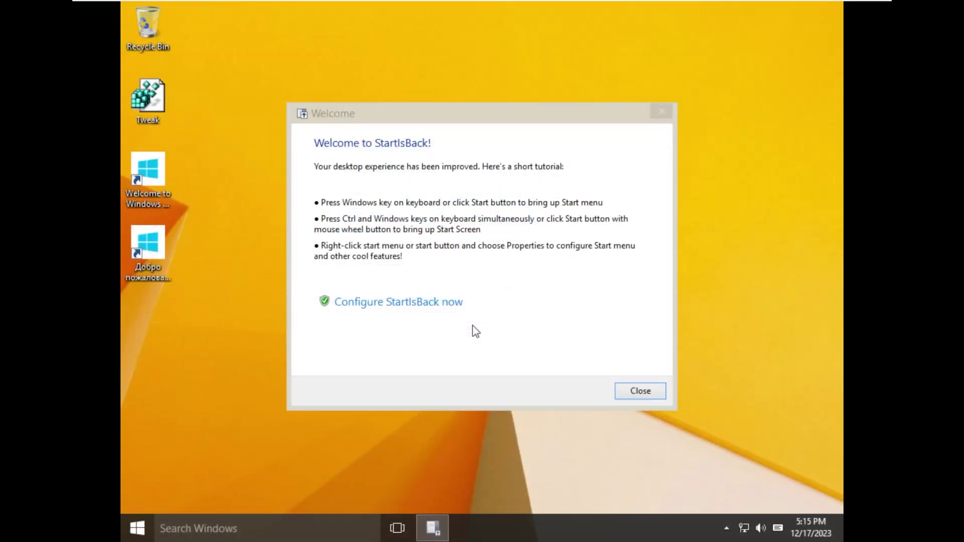
Open the StartIsBack configuration, preview the Start menu style, and dismiss the OneDrive notification
click(401, 301)
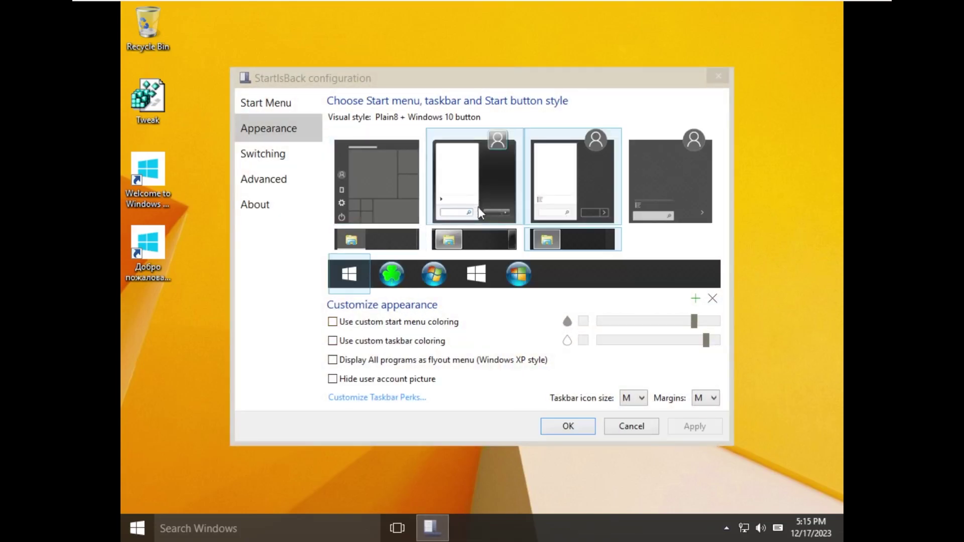
click(143, 526)
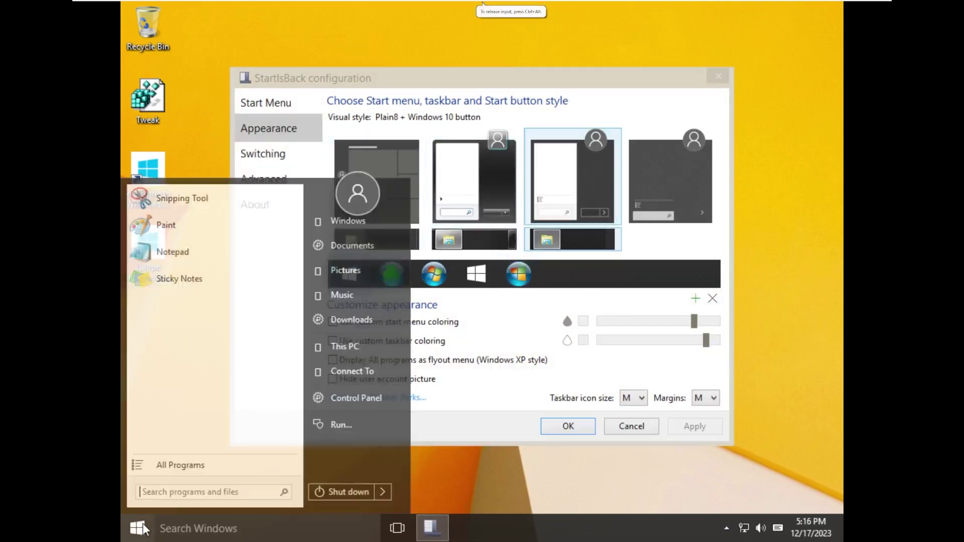
click(143, 529)
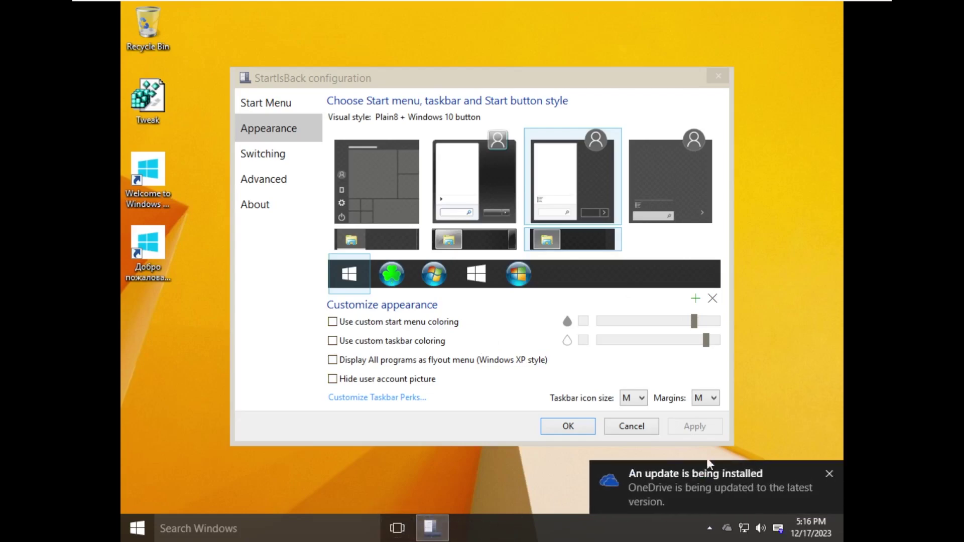
click(830, 474)
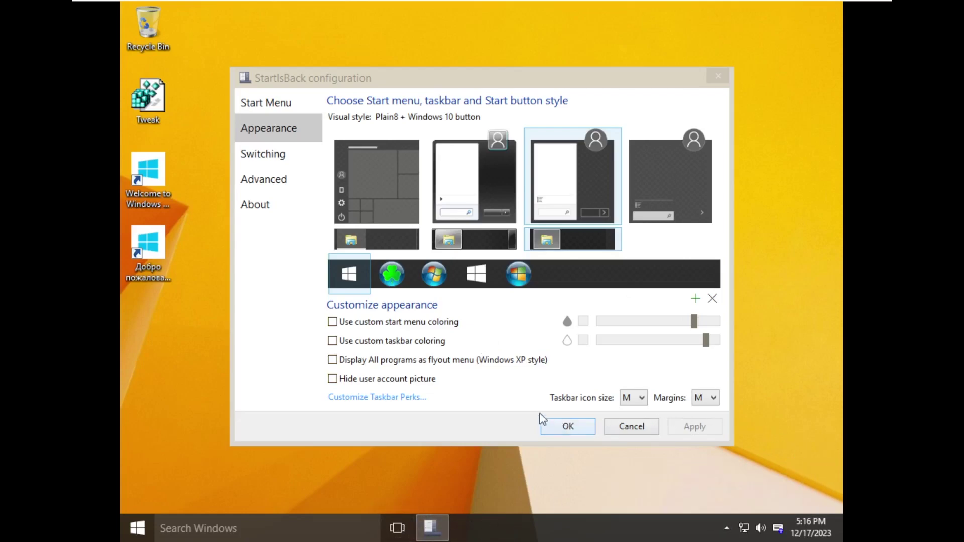
Browse the Switching, Advanced and Appearance pages, preview Start again, then close the configuration
click(261, 152)
click(266, 177)
click(282, 127)
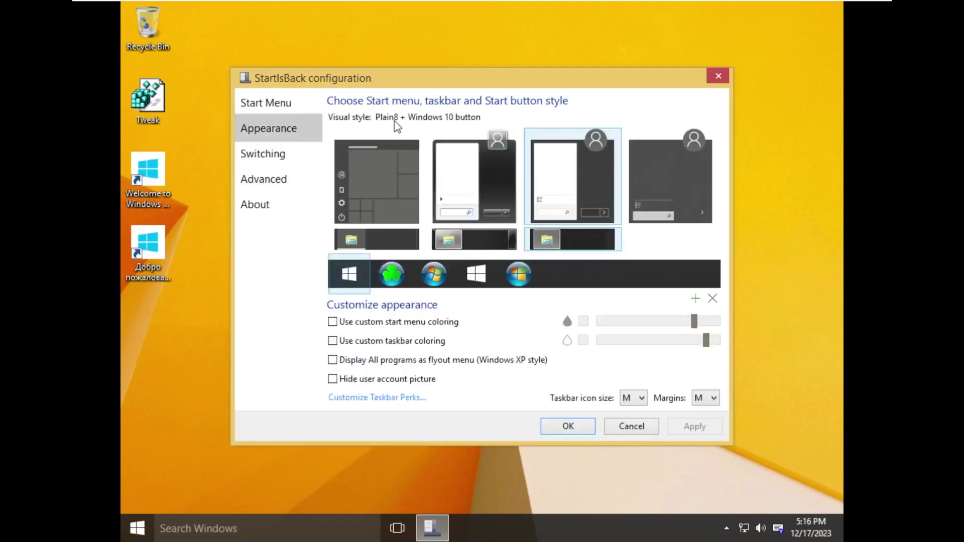
click(138, 529)
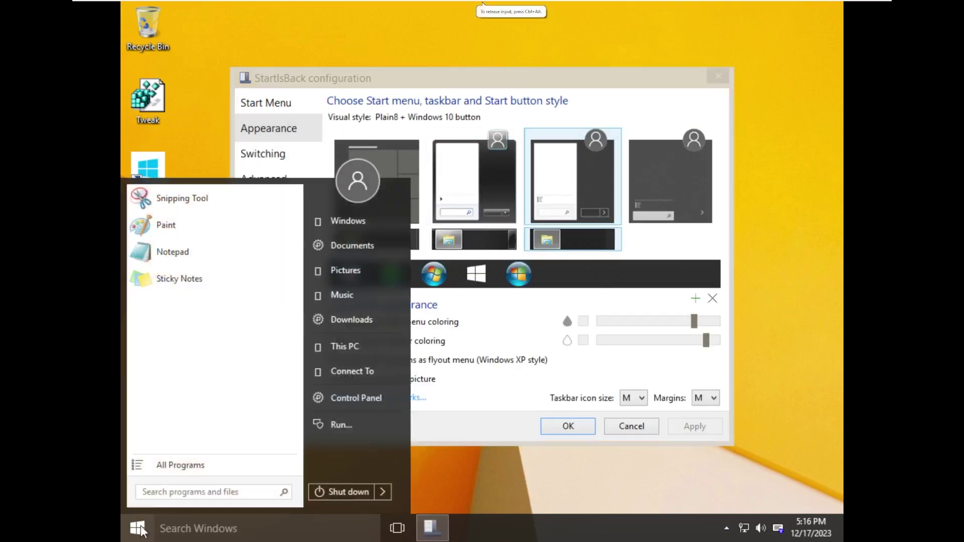
click(138, 528)
click(718, 75)
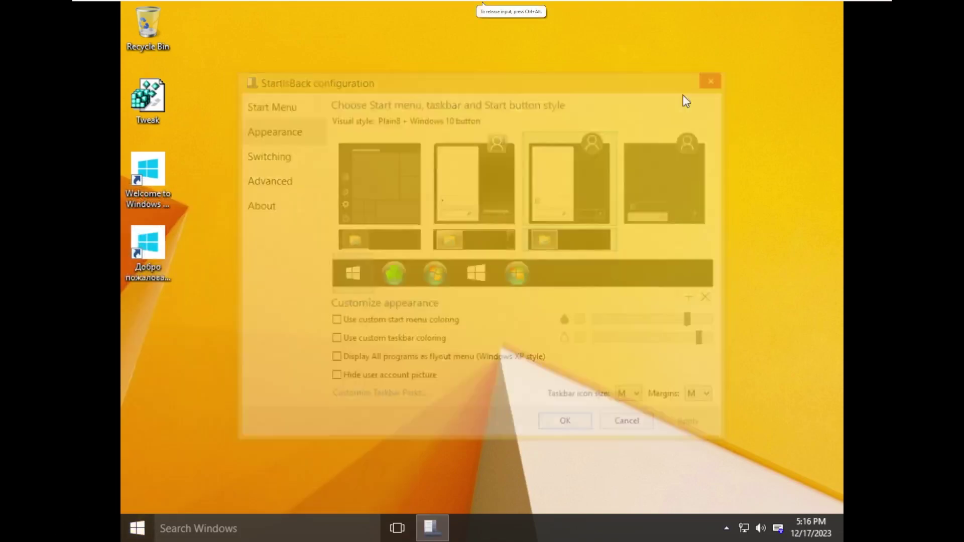
Run Tweak.reg, approve the UAC and confirmation prompts, and dismiss the registry access error
double_click(163, 87)
click(540, 285)
click(582, 282)
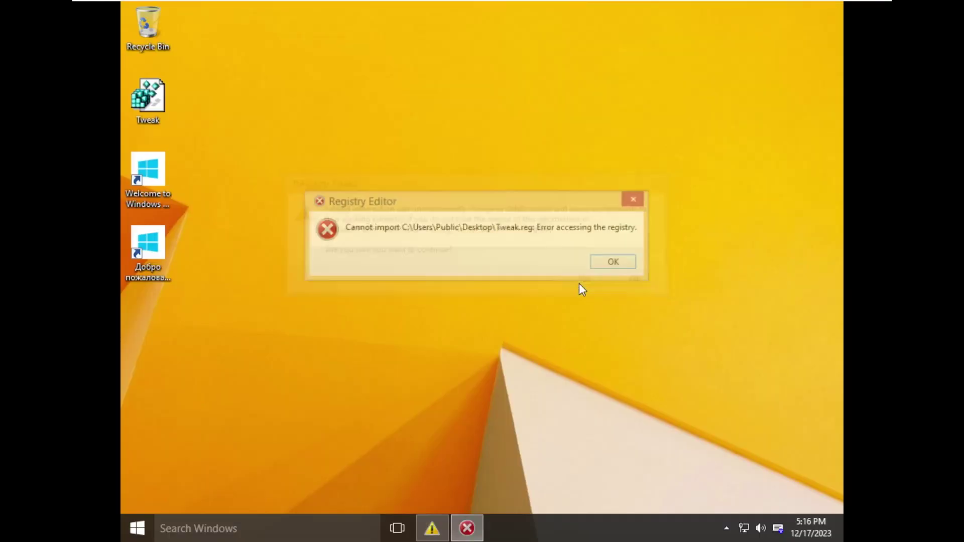
click(613, 261)
Open the Welcome to Windows instruction document and select part of the Registry tweak paragraph
double_click(156, 193)
click(417, 223)
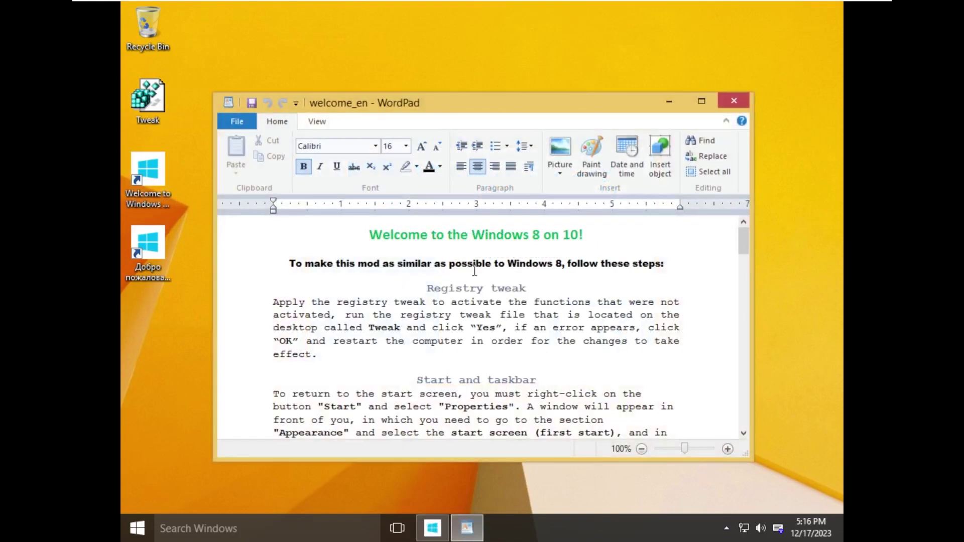
drag(312, 302, 587, 315)
Merge Tweak.reg from its context menu, approve the prompts, and dismiss the same registry error
right_click(150, 94)
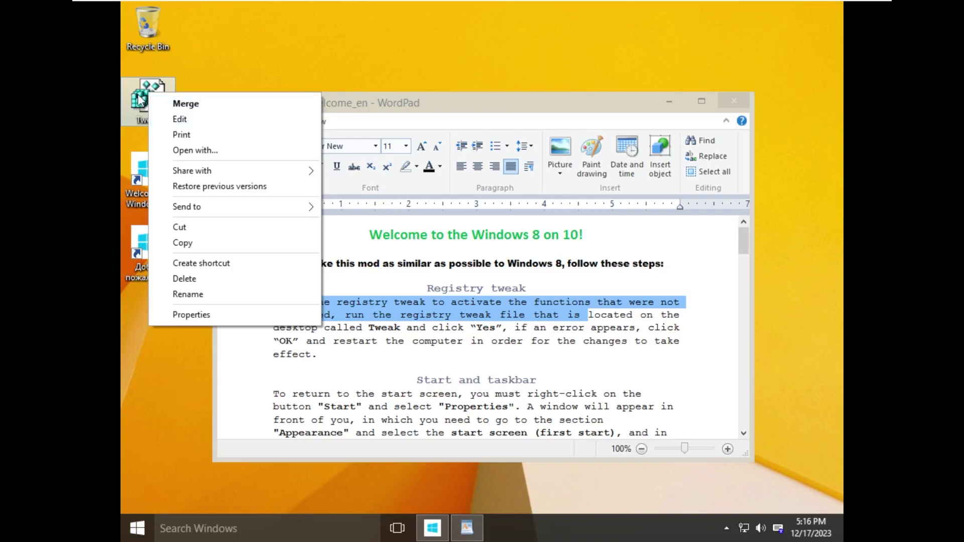
click(185, 104)
click(546, 284)
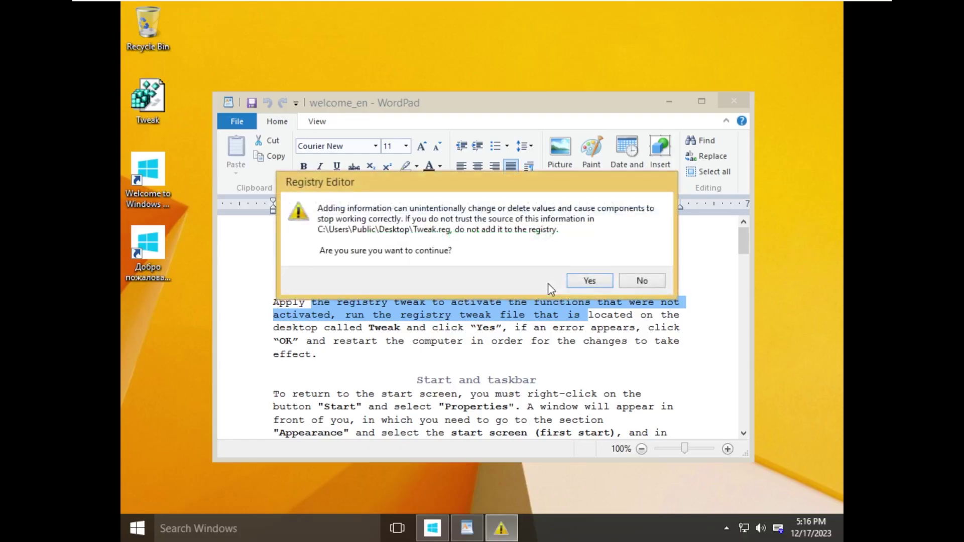
click(578, 282)
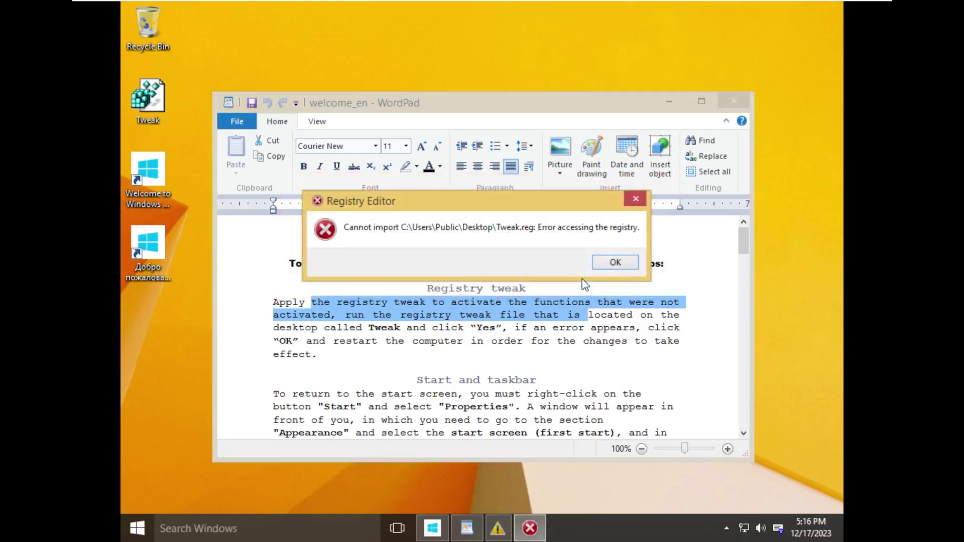
click(605, 263)
Reread the Registry tweak instructions, selecting their second line, and briefly open the Start menu
scroll(516, 318, down, 1)
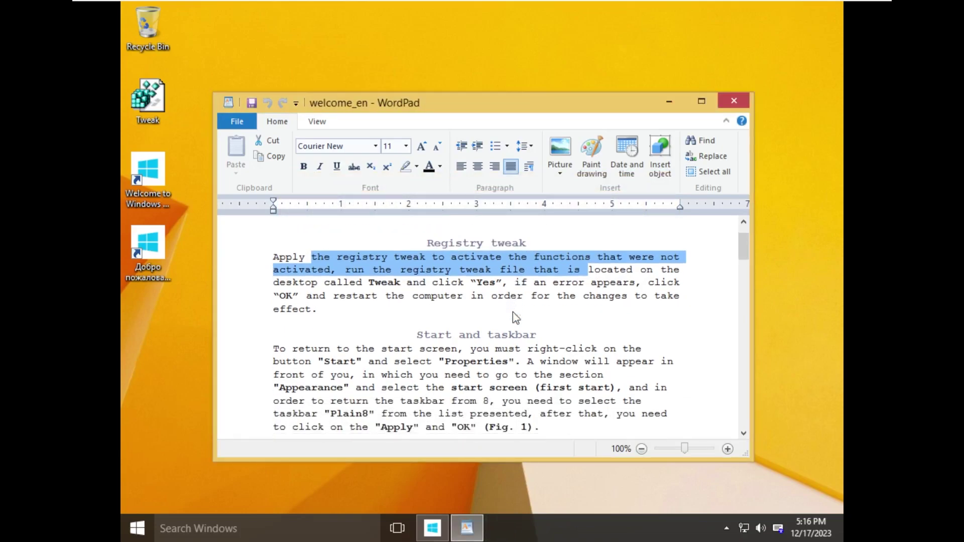
scroll(516, 317, down, 15)
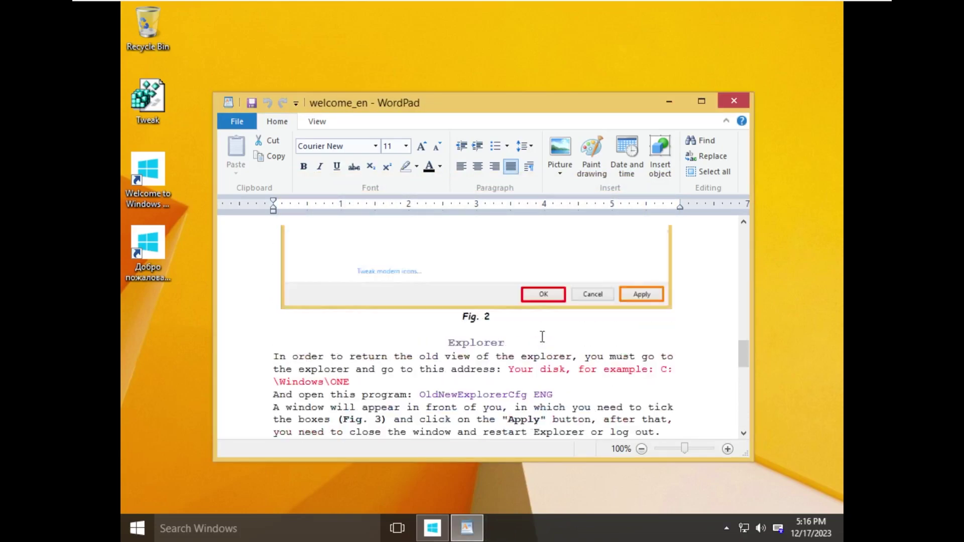
scroll(543, 337, up, 16)
click(543, 340)
drag(346, 315, 675, 331)
click(656, 340)
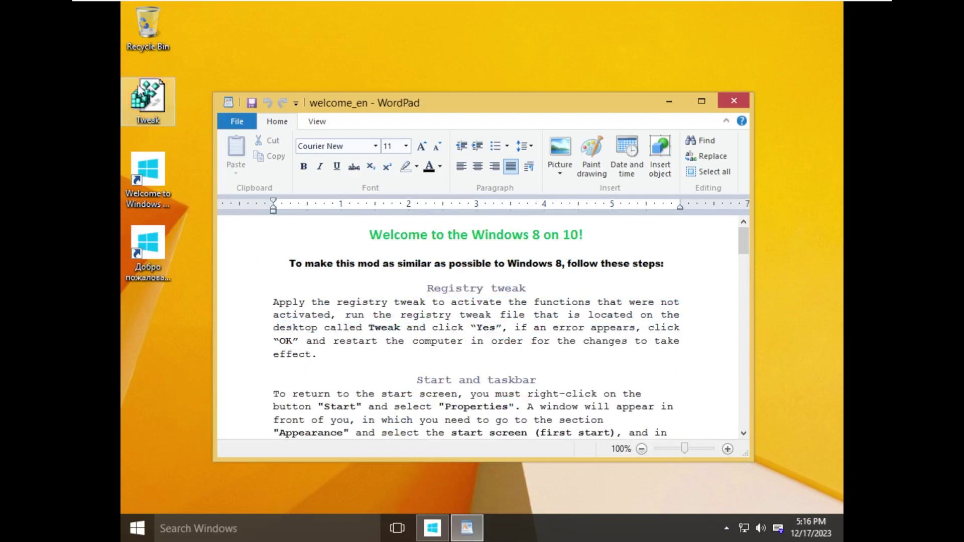
click(140, 531)
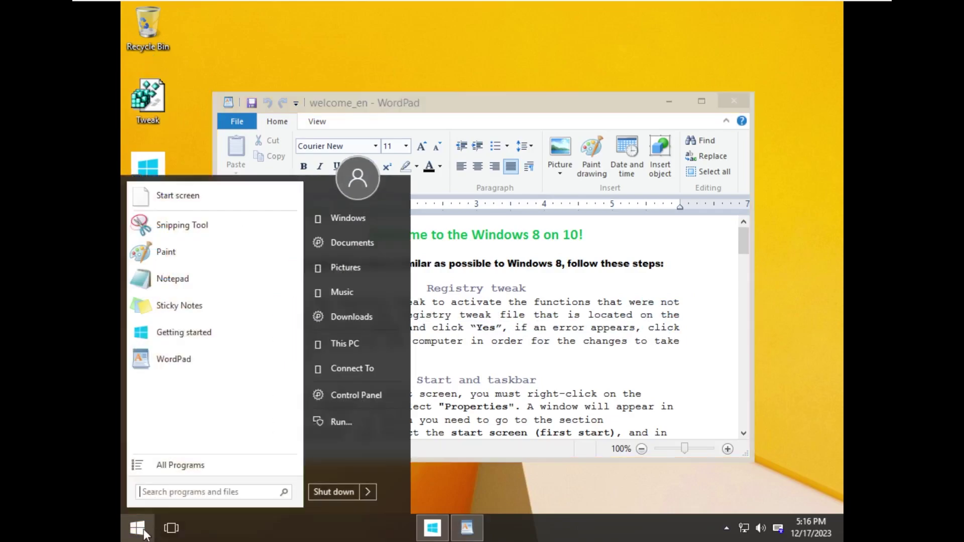
click(138, 529)
View Tweak.reg's contents as plain text in Notepad, then close it
right_click(161, 97)
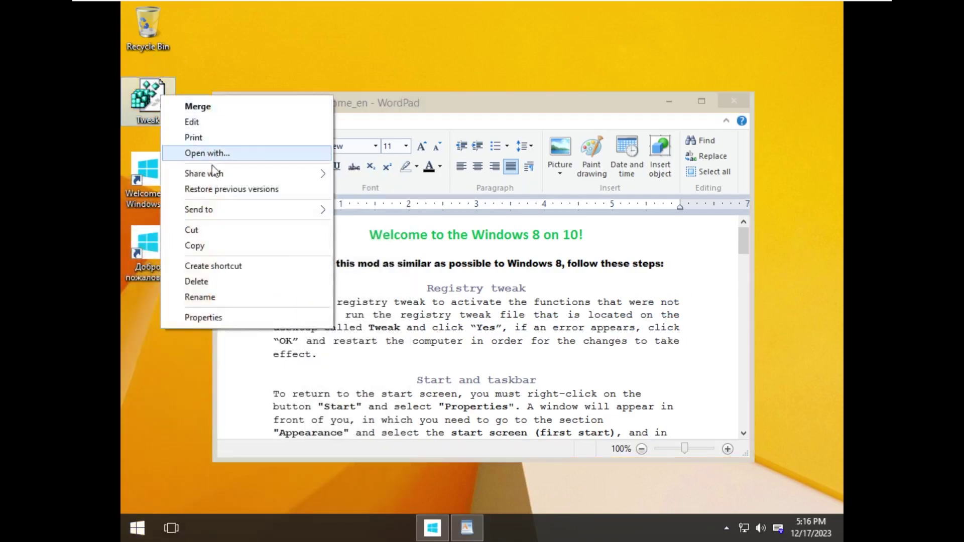
click(203, 123)
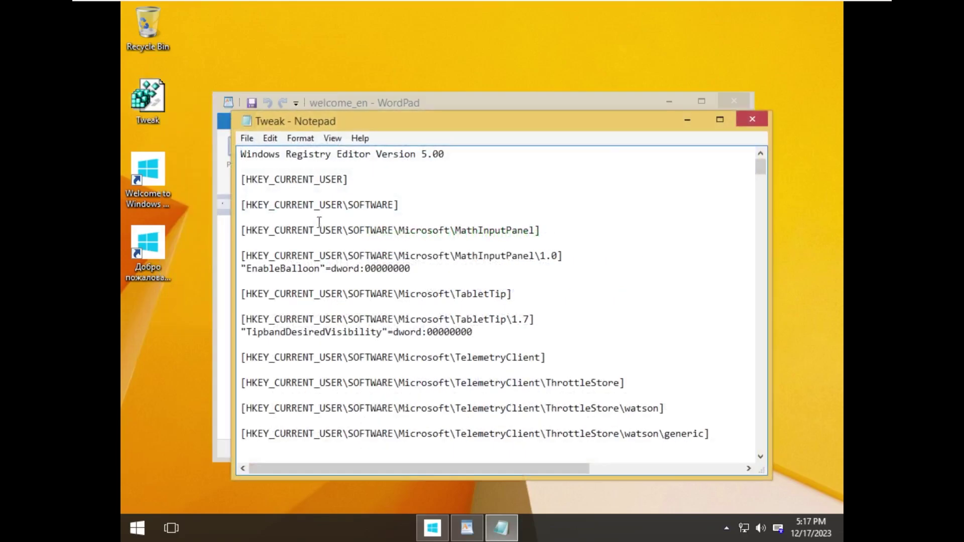
scroll(320, 226, down, 20)
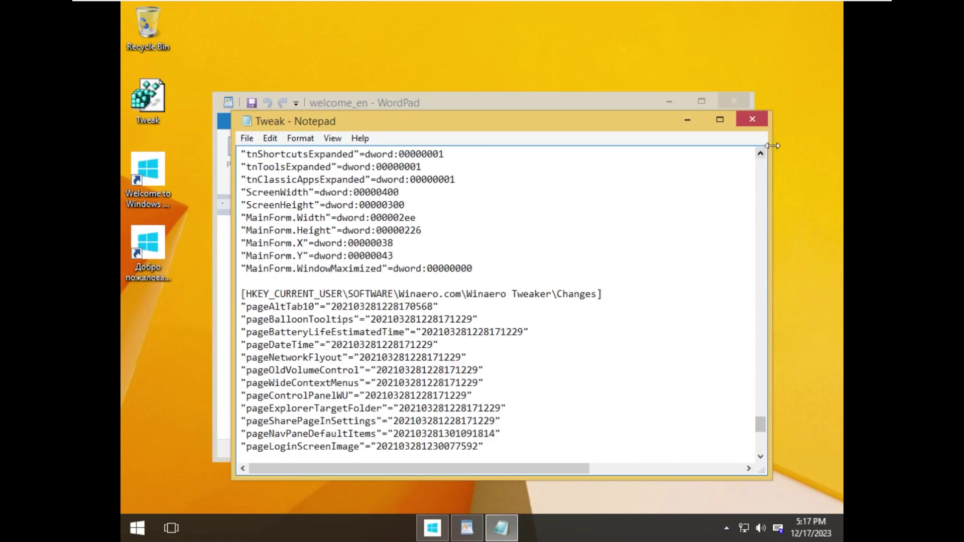
click(749, 119)
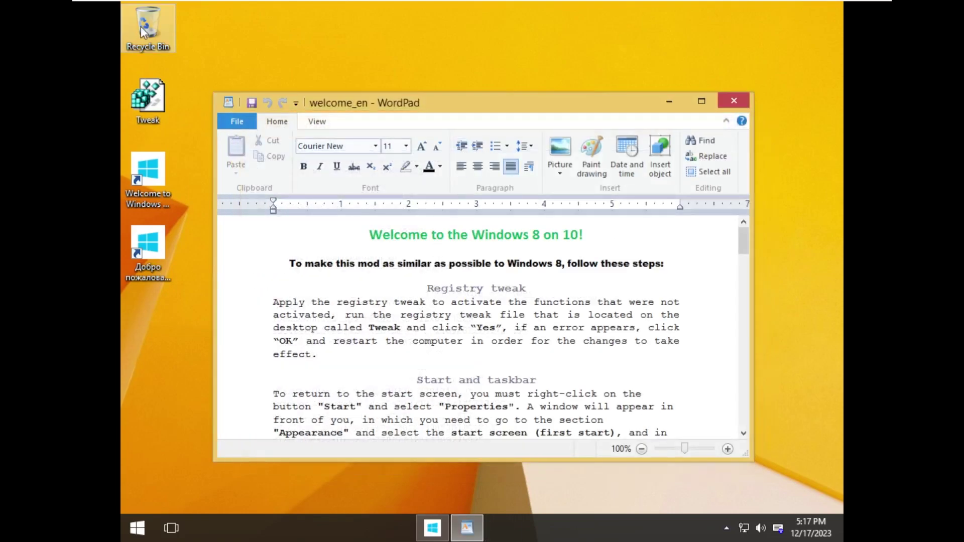
Run Tweak.reg again, acknowledge the failed import error, close the OneDrive prompt, and open Start
double_click(156, 106)
click(547, 284)
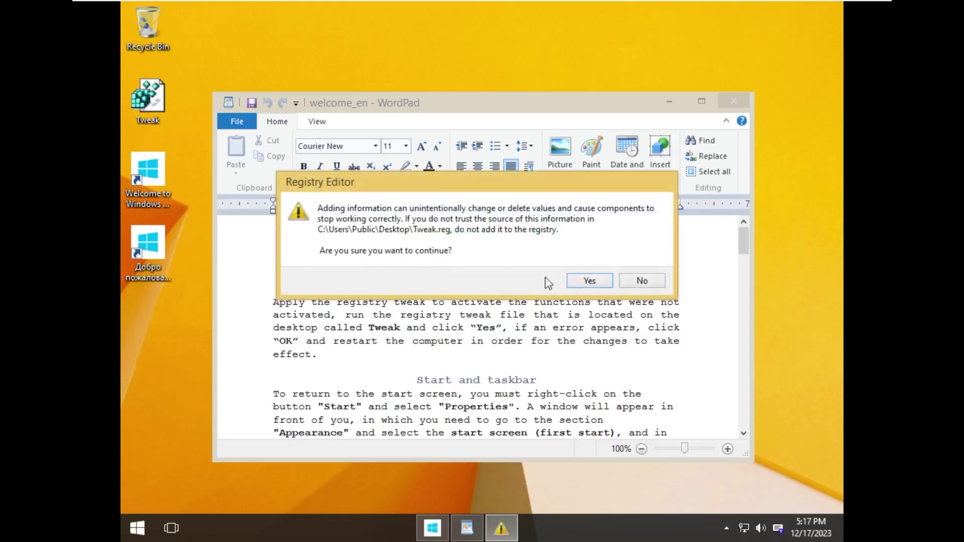
click(579, 282)
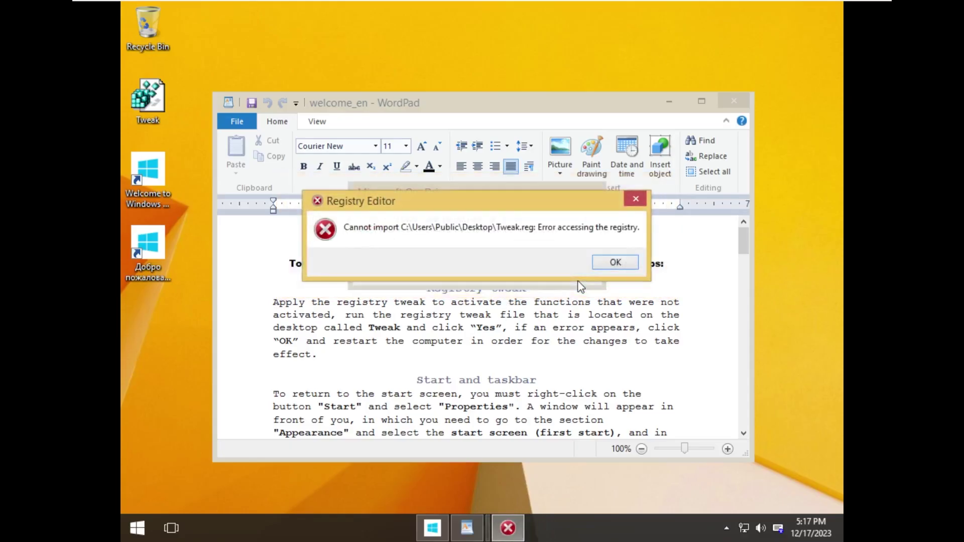
click(614, 261)
click(570, 271)
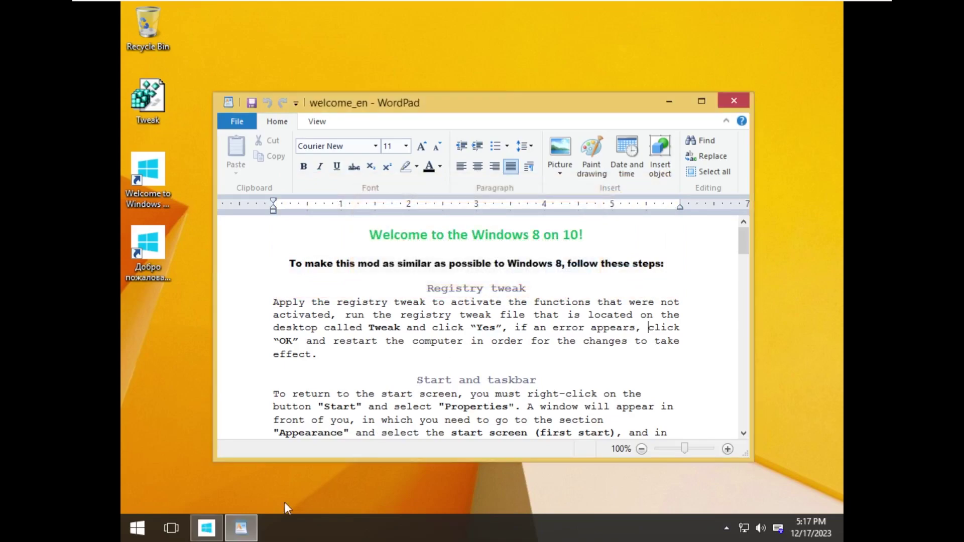
click(137, 528)
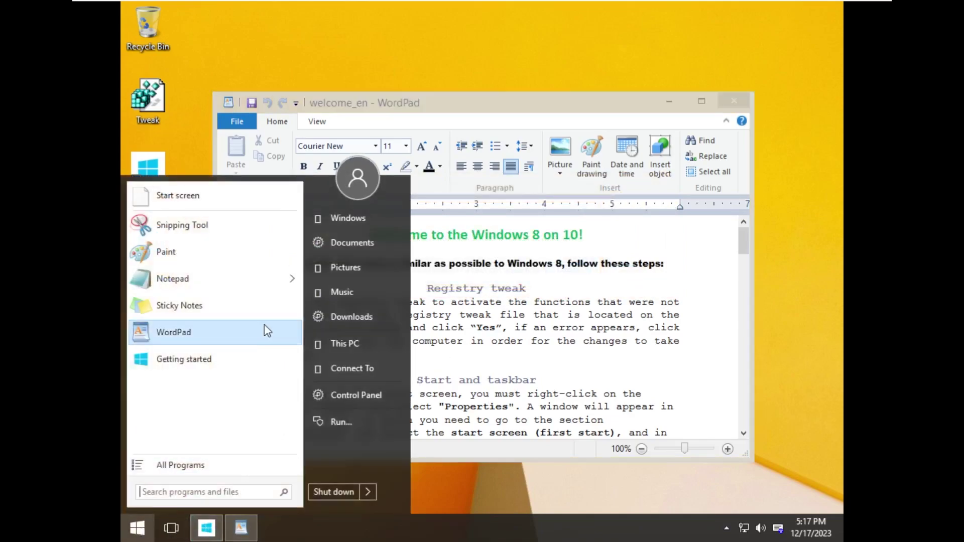
Launch Registry Editor via regedit, begin a File > Import toward the Desktop folder, then cancel it
text(regedit)
key(Return)
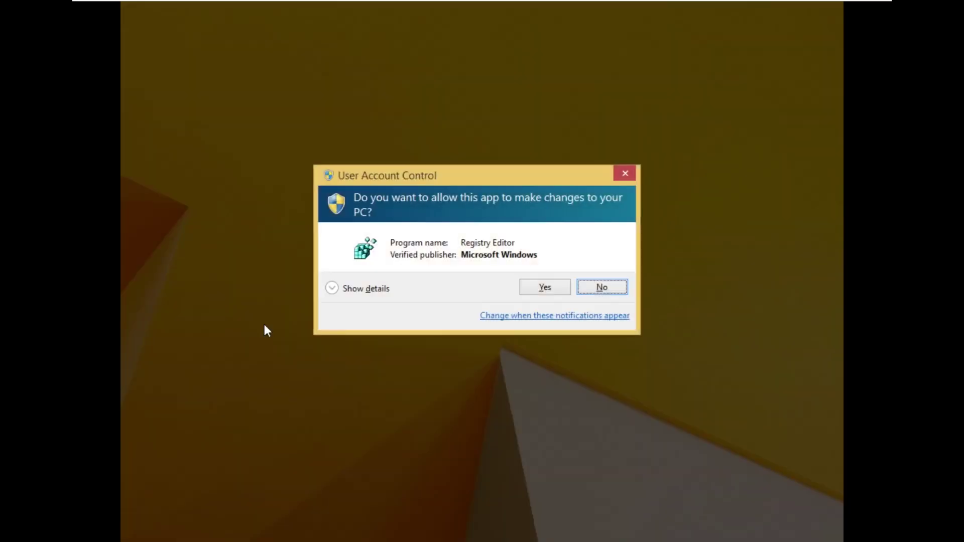
click(545, 291)
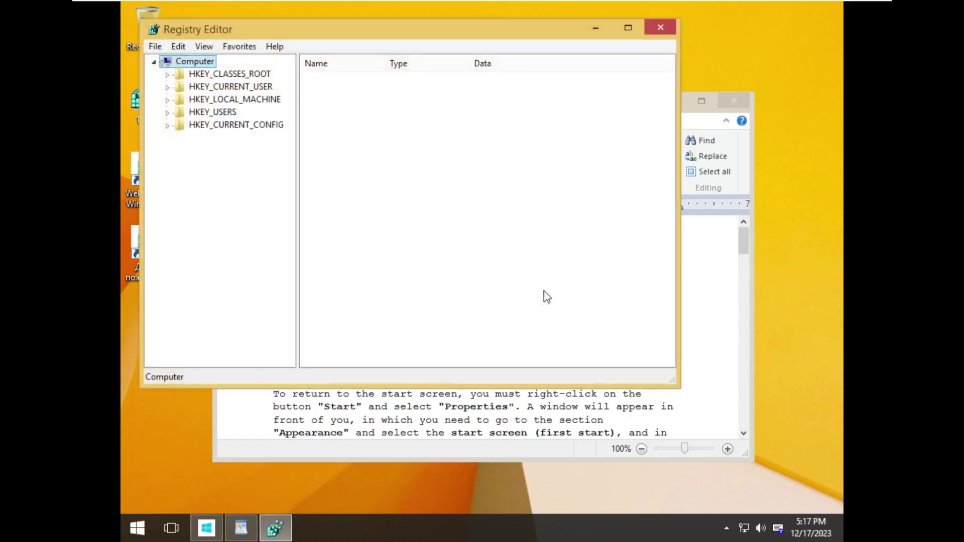
click(155, 46)
click(173, 62)
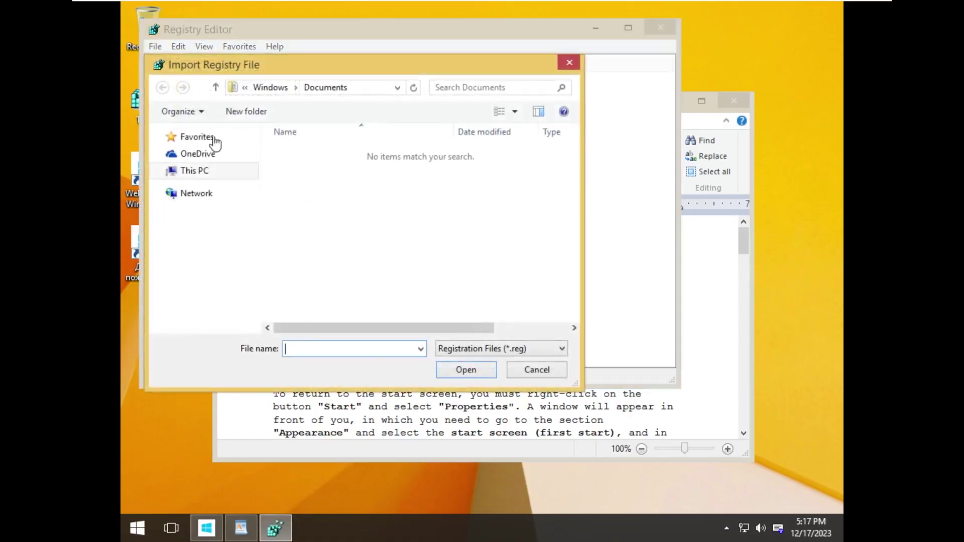
click(197, 171)
scroll(335, 272, up, 3)
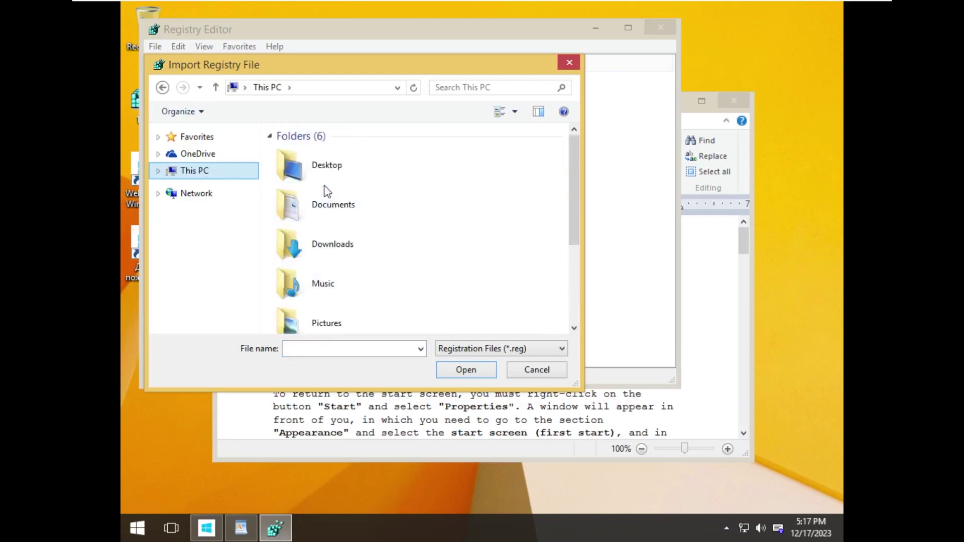
double_click(324, 168)
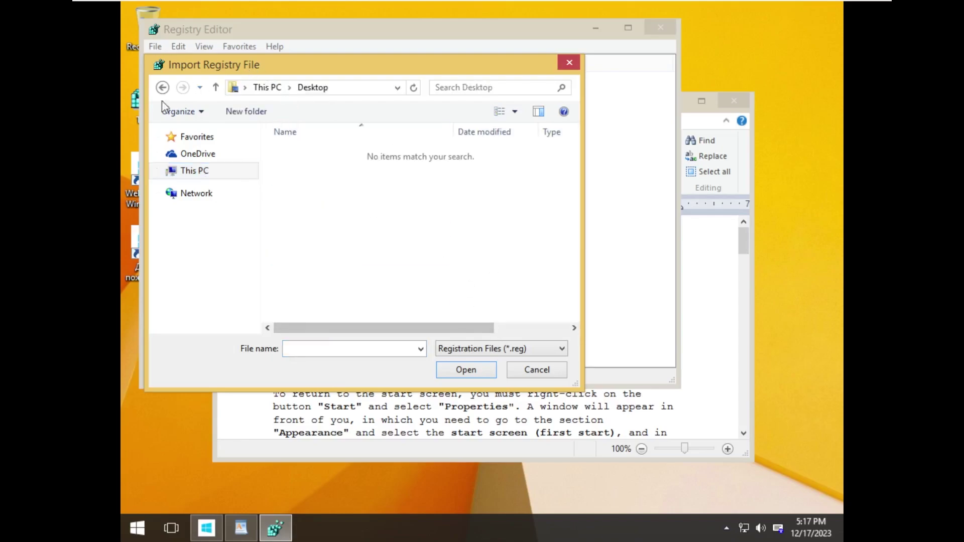
drag(227, 66, 481, 110)
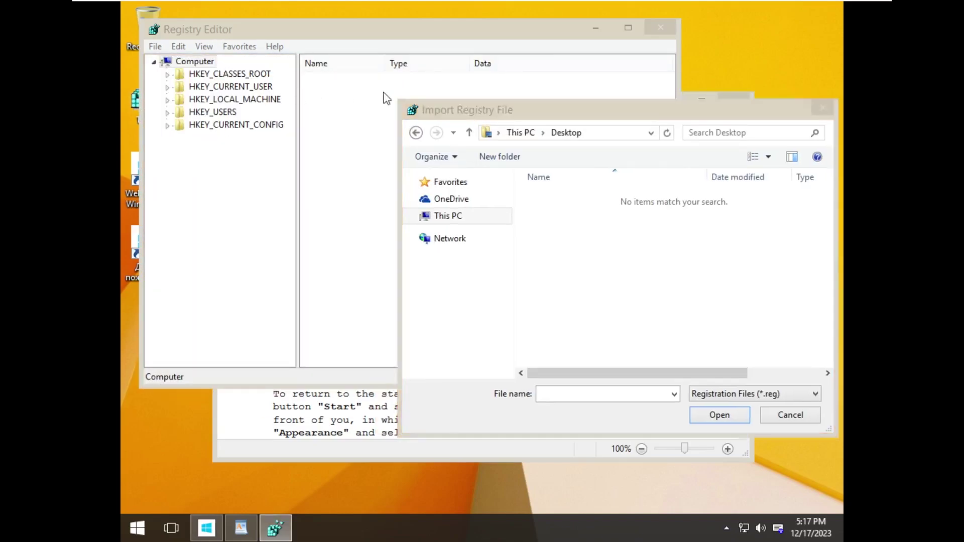
click(823, 107)
drag(517, 30, 679, 108)
Inspect Tweak.reg's Properties, checking its General, Security and Details tabs
right_click(144, 101)
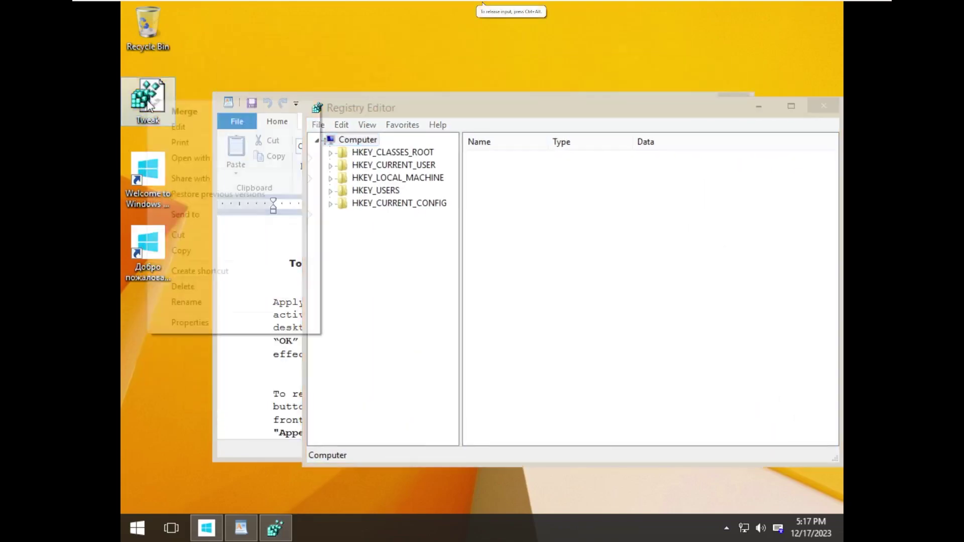
click(173, 323)
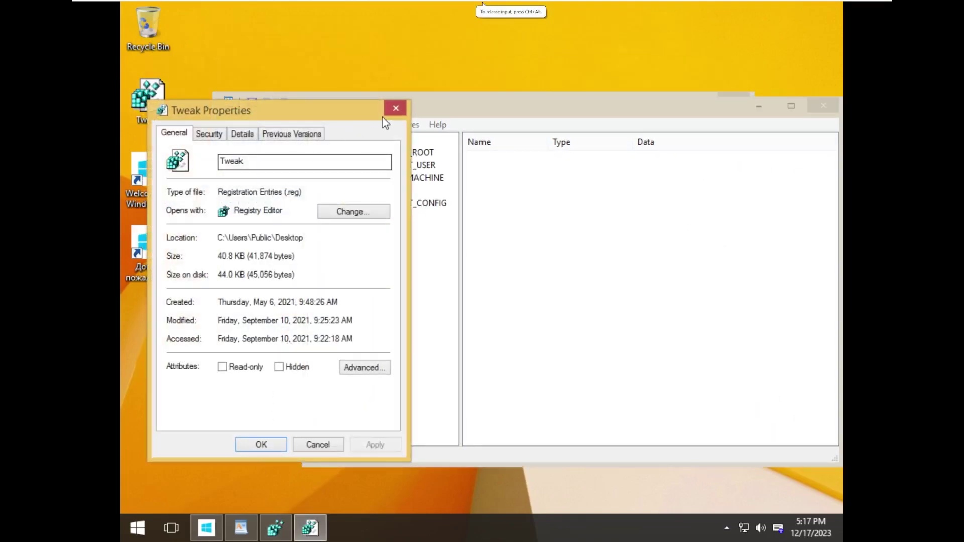
click(395, 108)
right_click(151, 103)
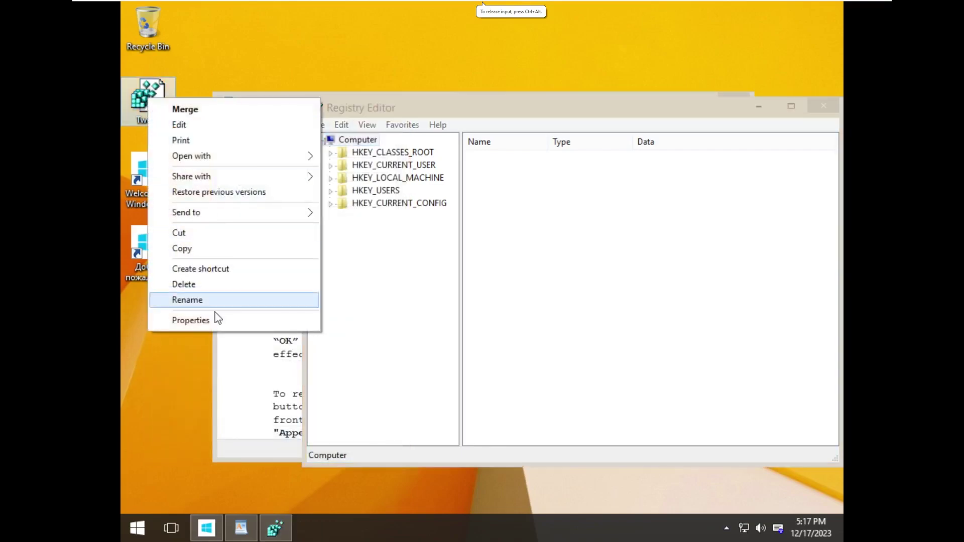
click(218, 320)
click(206, 135)
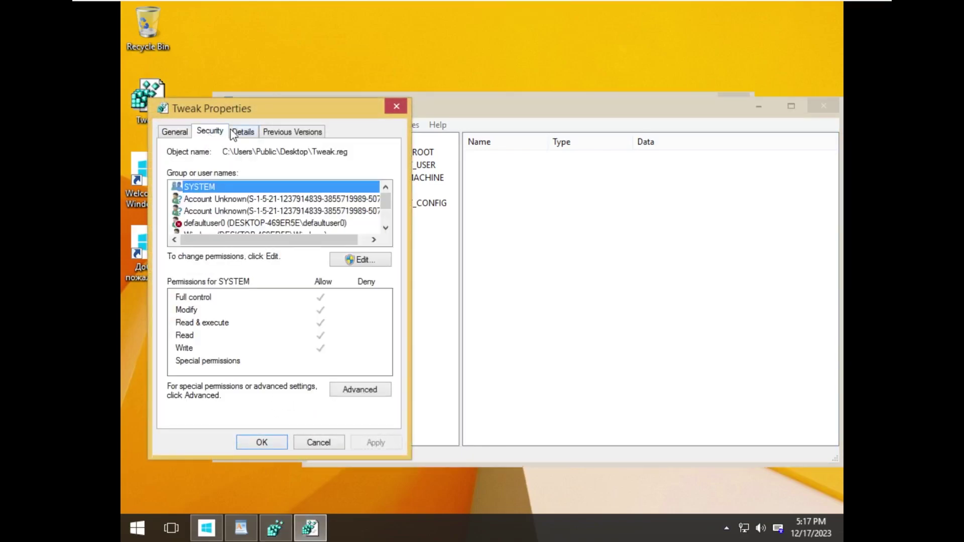
click(239, 132)
click(189, 128)
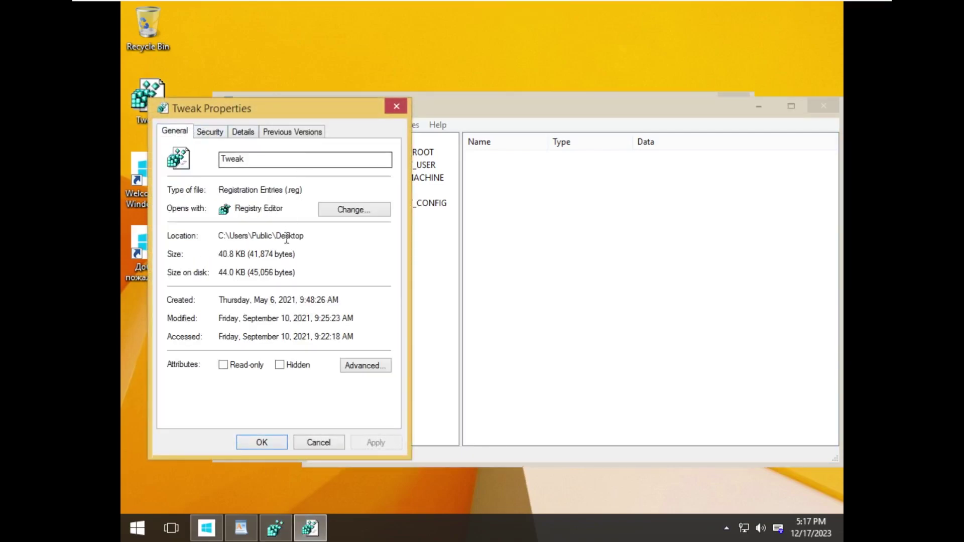
Import C:\Users\Public\Desktop\Tweak.reg via File > Import and dismiss the registry access error
click(516, 266)
drag(436, 111, 382, 125)
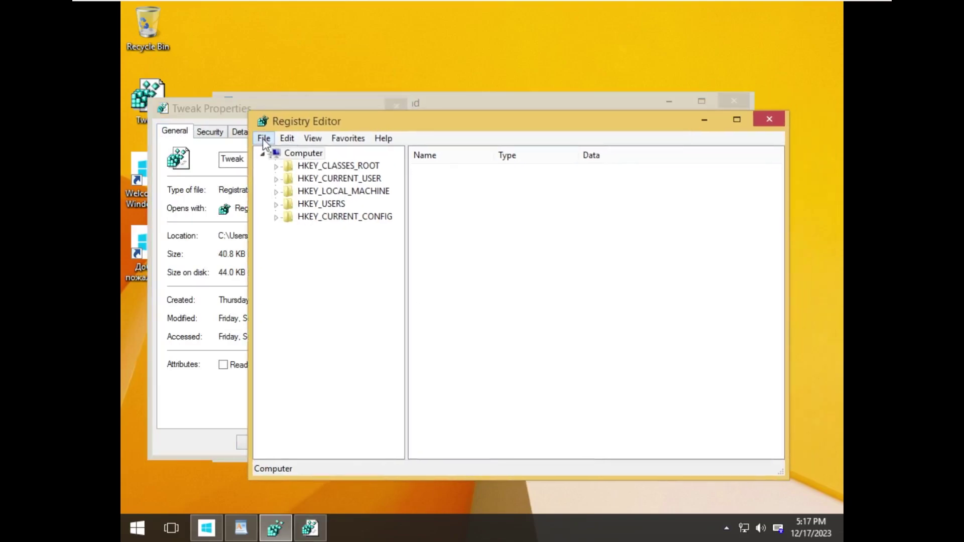
click(264, 138)
click(293, 152)
click(334, 265)
double_click(444, 400)
double_click(435, 287)
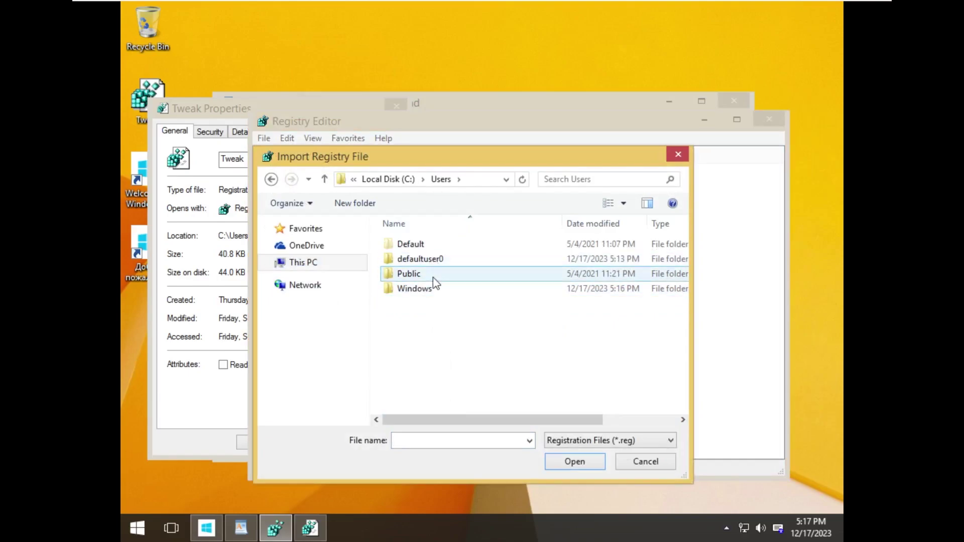
double_click(435, 276)
double_click(437, 274)
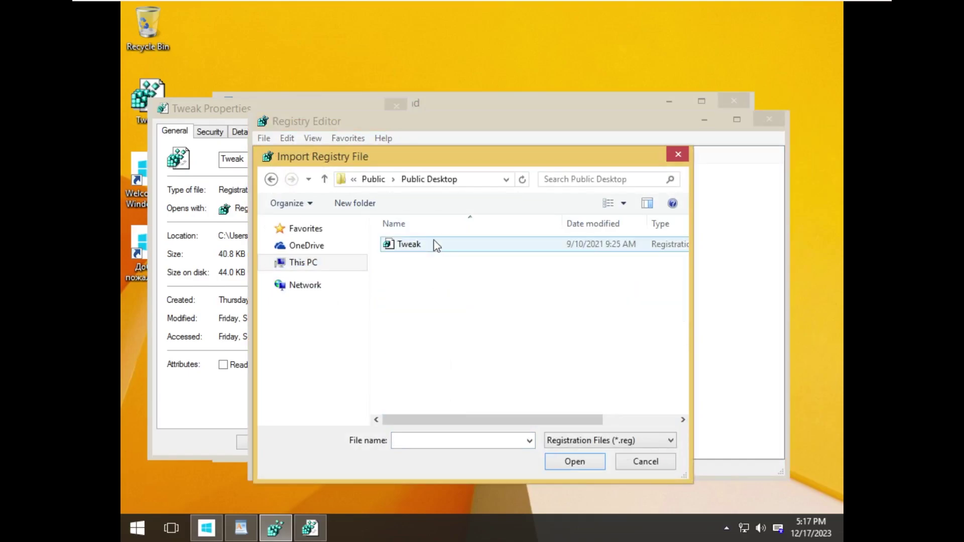
double_click(435, 244)
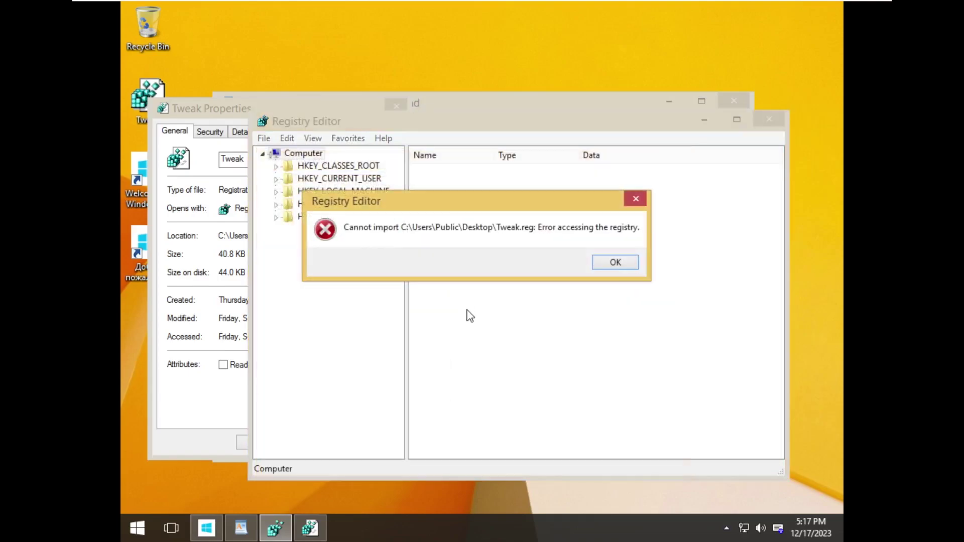
click(614, 263)
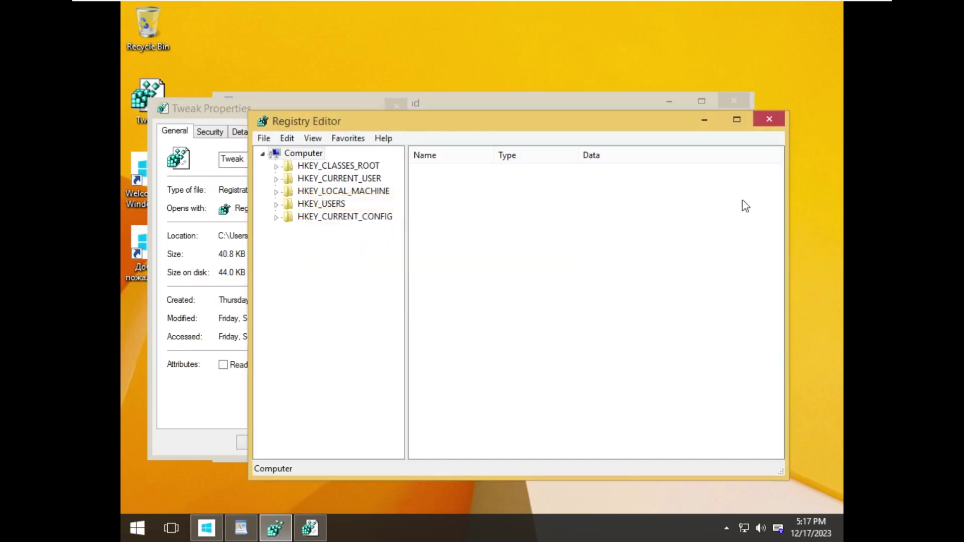
Close Registry Editor, the WordPad instructions and the Getting to know Windows 8 on 10 window
click(770, 119)
click(734, 101)
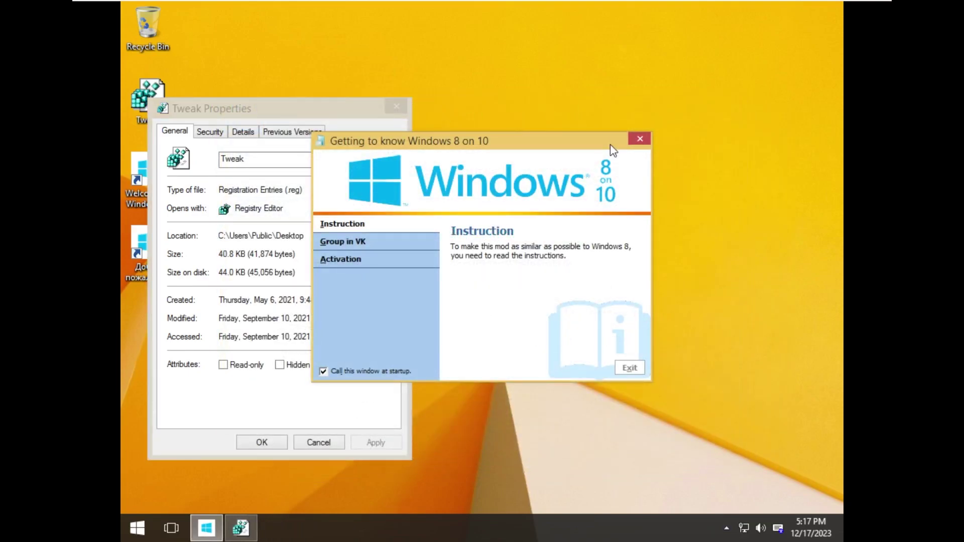
click(637, 139)
key(Escape)
Choose VM > Install VMware Tools in VMware Workstation and confirm it
mouse_move(279, 3)
click(141, 4)
click(191, 93)
click(493, 296)
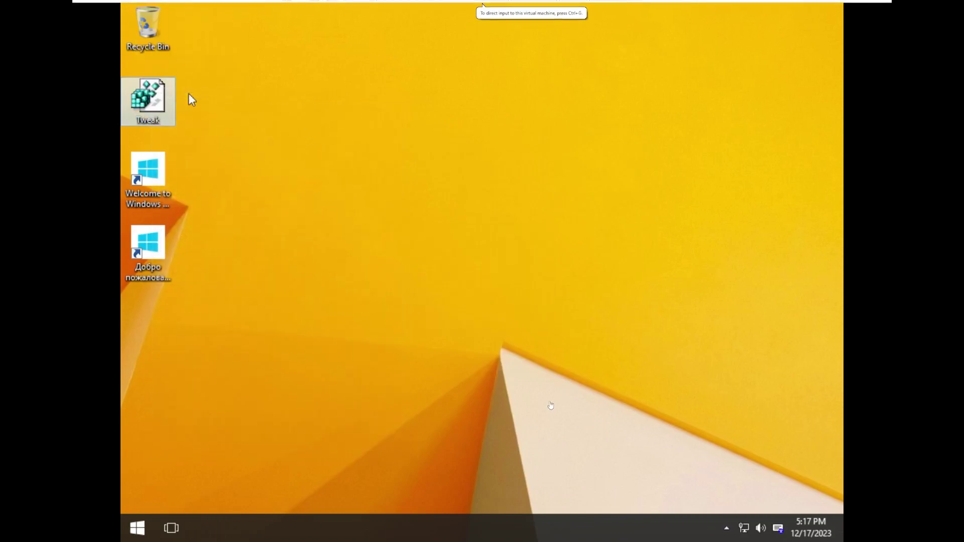
Reopen the Welcome to Windows 8 on 10 instructions document and scroll through it
double_click(148, 176)
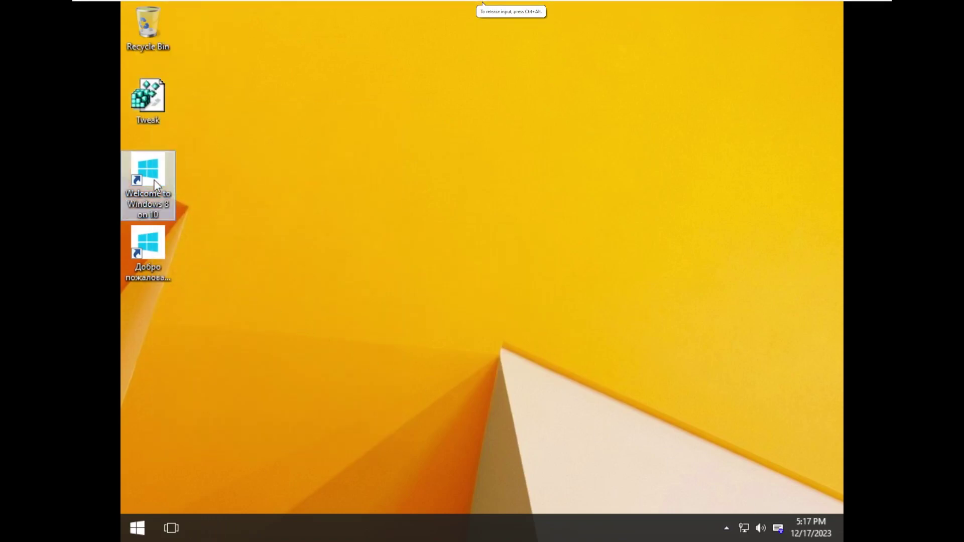
click(371, 228)
scroll(518, 315, down, 10)
scroll(518, 315, up, 4)
scroll(518, 315, down, 3)
scroll(519, 315, up, 2)
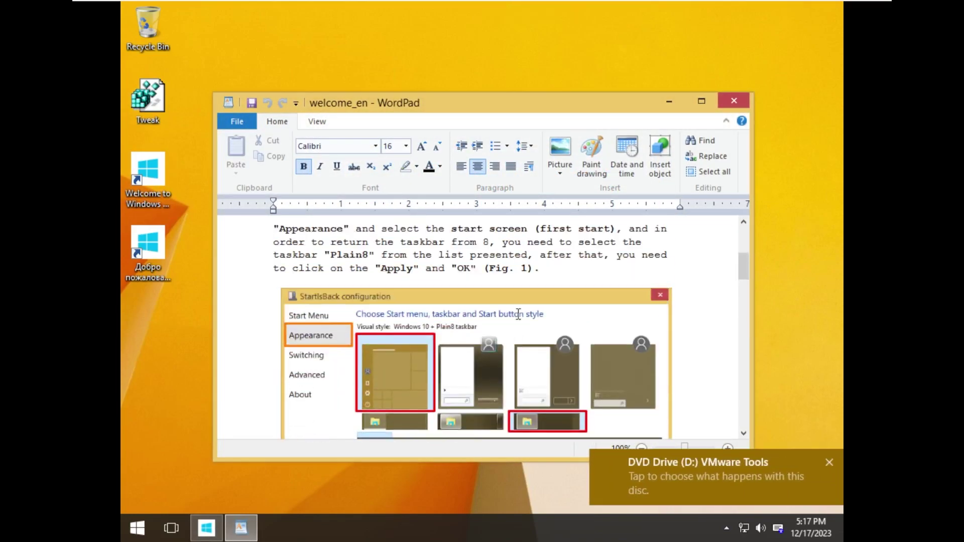
Search Start for 'start is back', check the hidden tray icons, then open the user's personal folder
click(139, 527)
text(start)
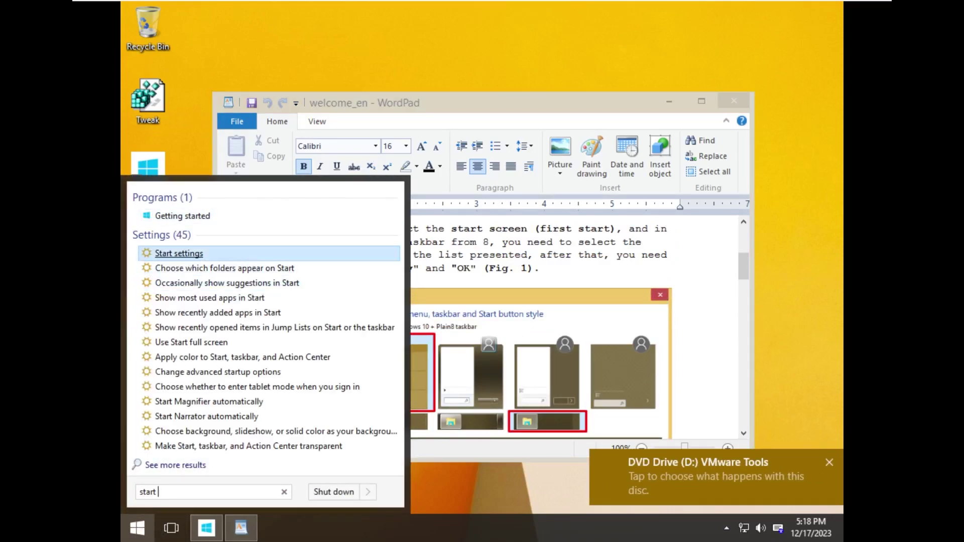
text( is back)
key(Escape)
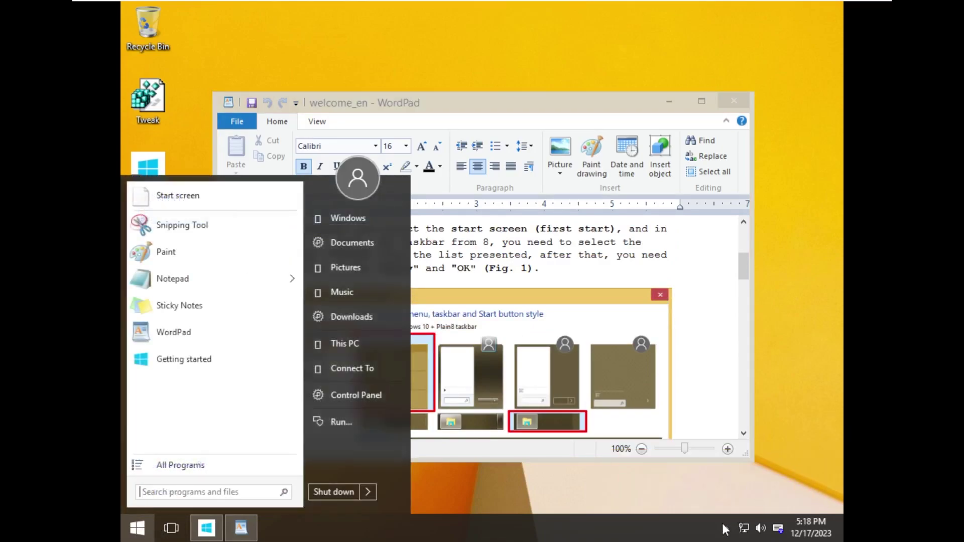
click(726, 528)
scroll(530, 407, down, 6)
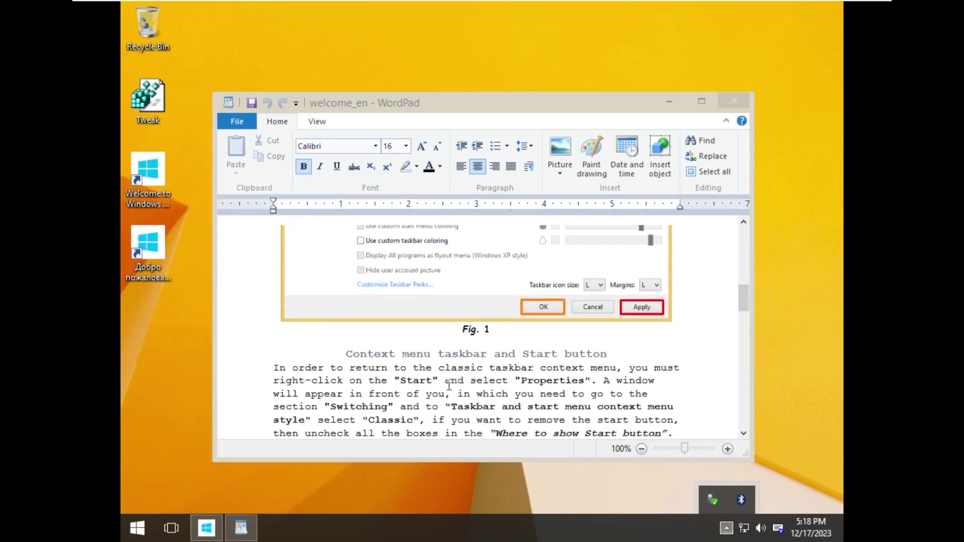
click(137, 528)
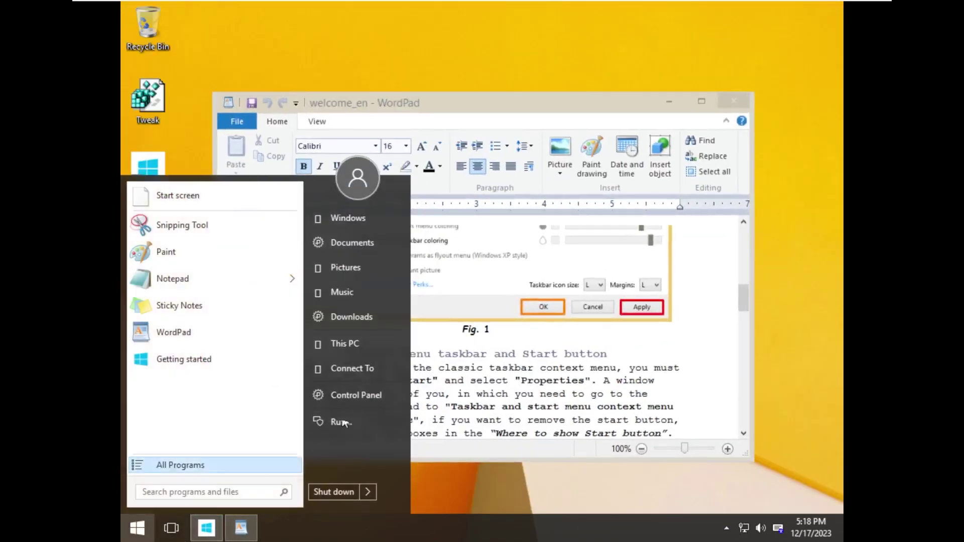
click(349, 241)
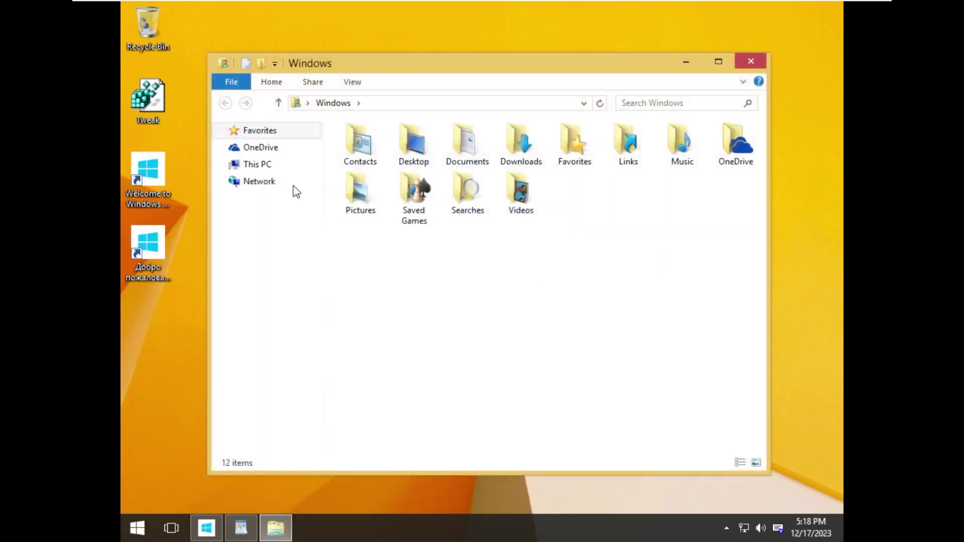
Run the VMware Tools disc from This PC, approve UAC, and clear away the open windows
click(267, 169)
double_click(557, 290)
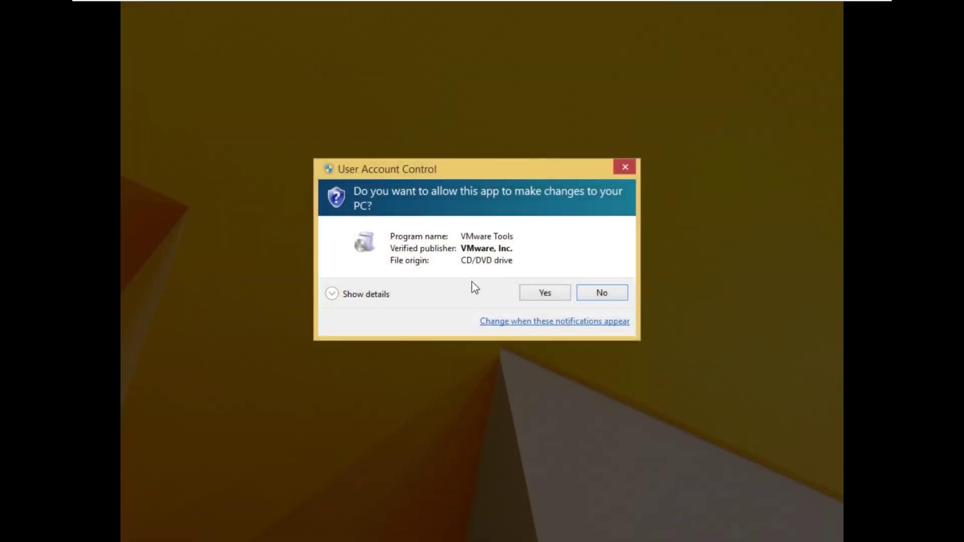
click(532, 291)
click(751, 61)
click(686, 61)
click(640, 139)
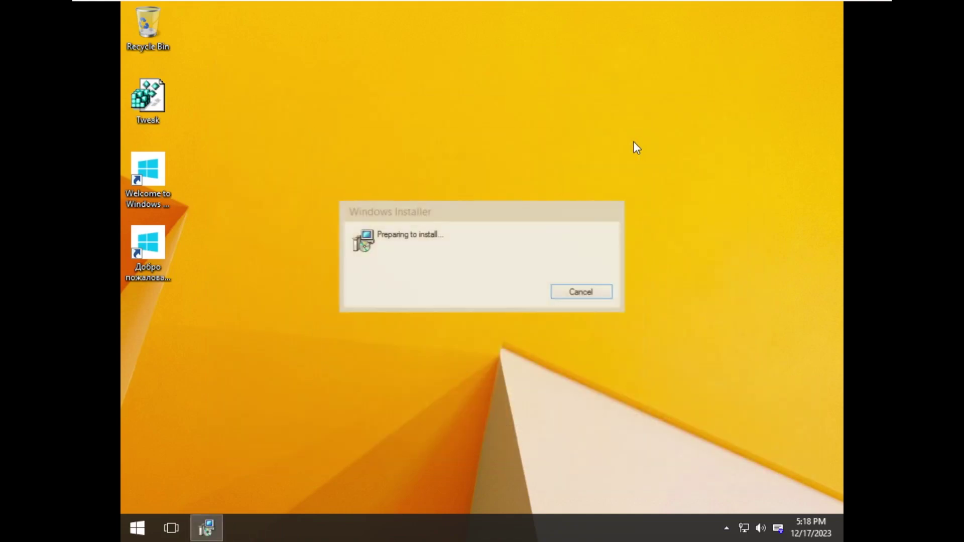
Step through VMware Tools Setup with the default setup type, finish, and decline the restart
click(561, 375)
click(561, 374)
click(561, 375)
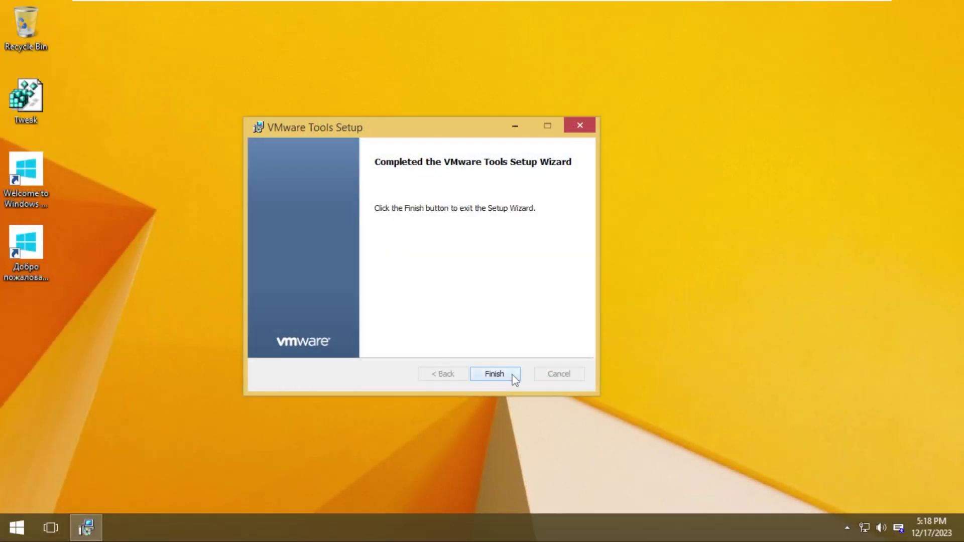
click(513, 376)
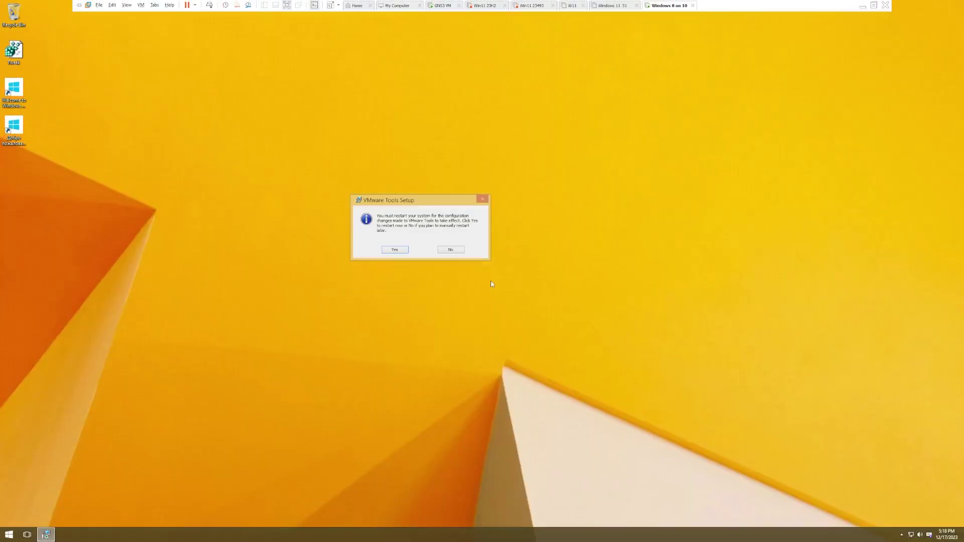
click(452, 249)
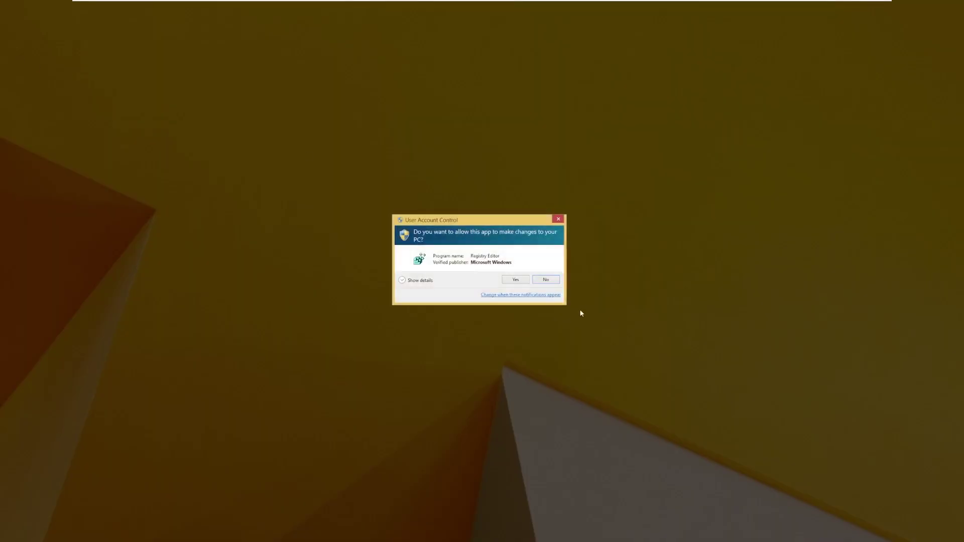
Accept the registry tweak prompts, dismiss the error, and close the Getting to know Windows 8 on 10 window
click(510, 280)
click(535, 275)
click(553, 266)
click(566, 201)
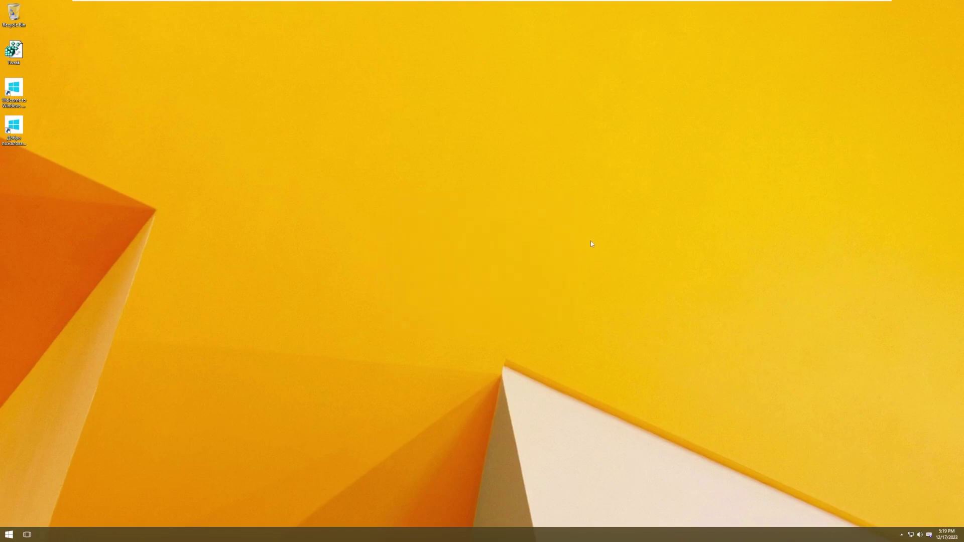
Try the Start menu's Start screen entry and keep the unavailable entry listed
click(8, 534)
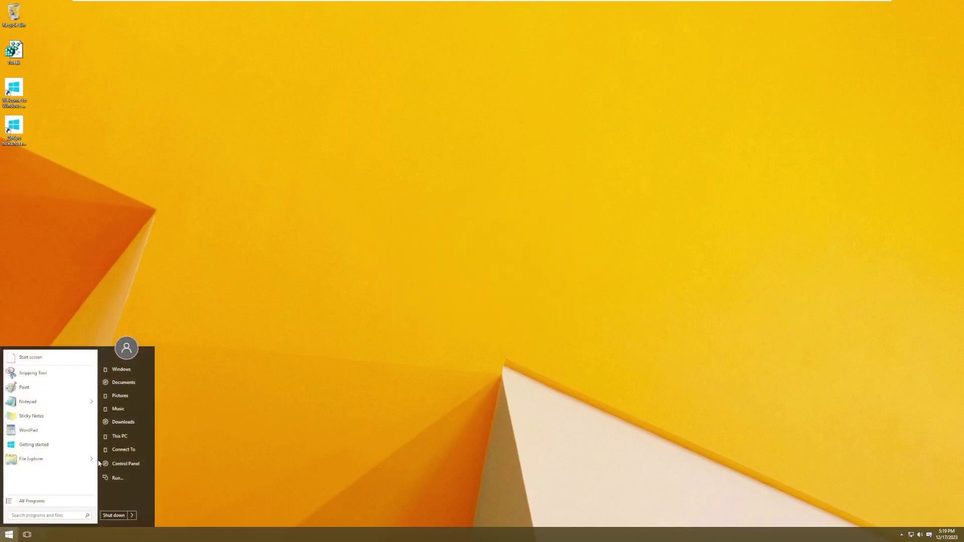
click(569, 410)
drag(194, 201, 963, 522)
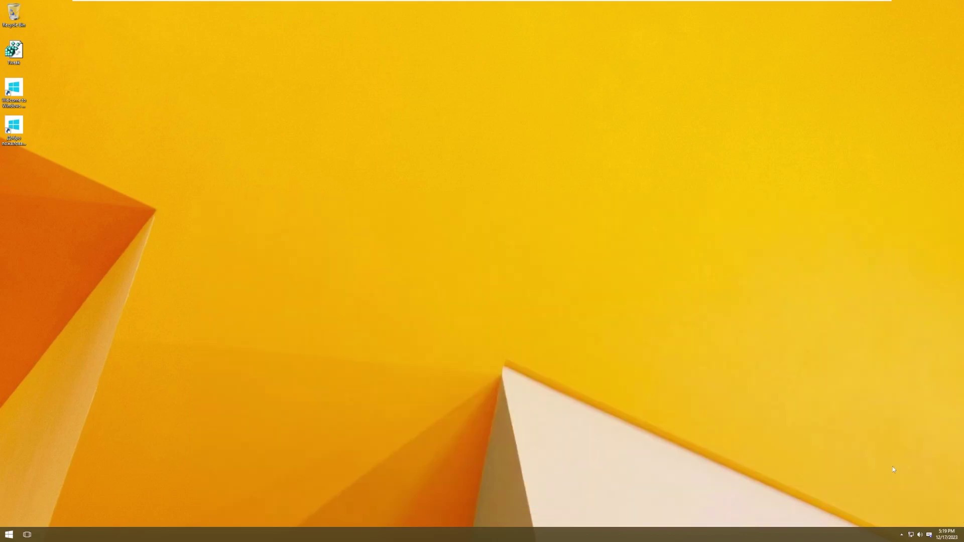
click(2, 538)
click(30, 357)
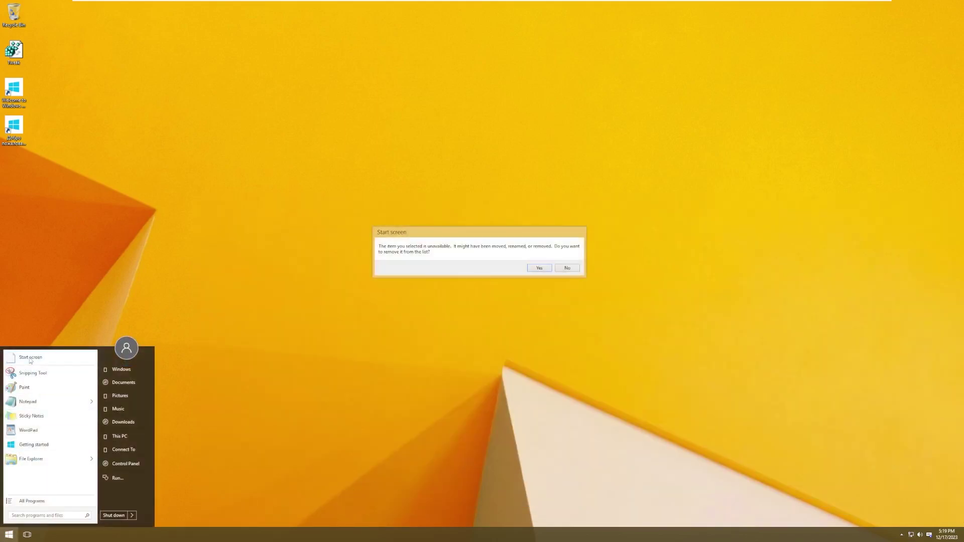
click(569, 269)
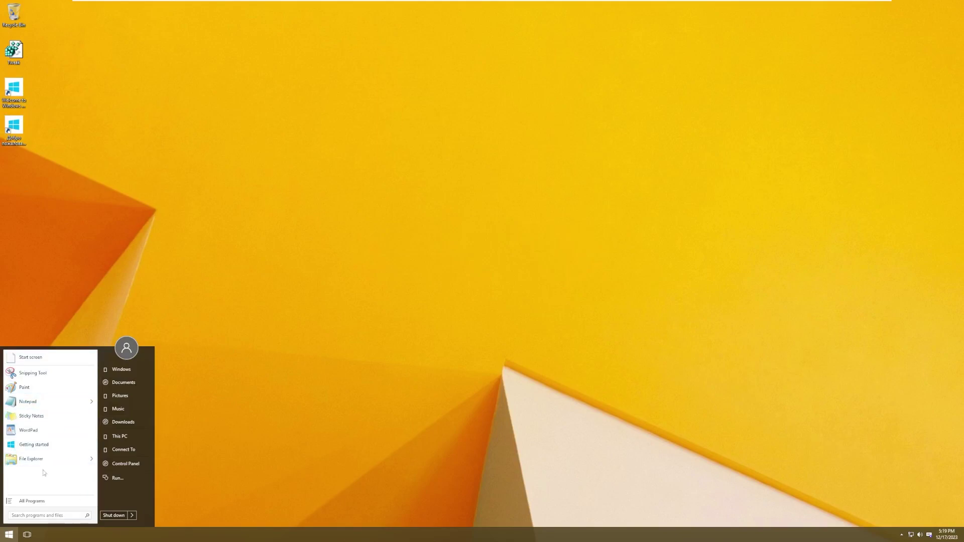
Launch CharmsBar Restorer from All Programs > Apps
click(30, 501)
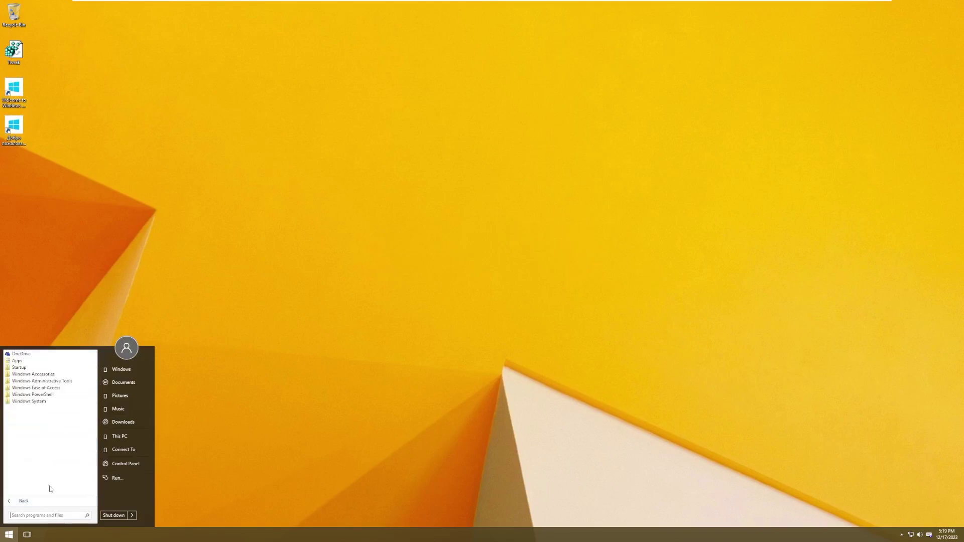
click(59, 362)
click(58, 389)
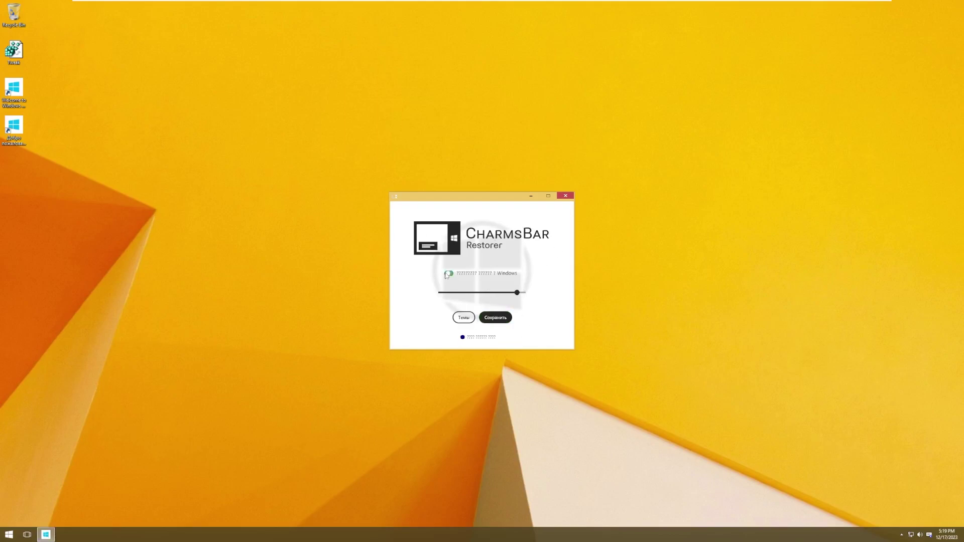
Try saving CharmsBar Restorer, dismiss the permission error, and open Getting to know Windows 8 on 10 from Accessories
click(495, 318)
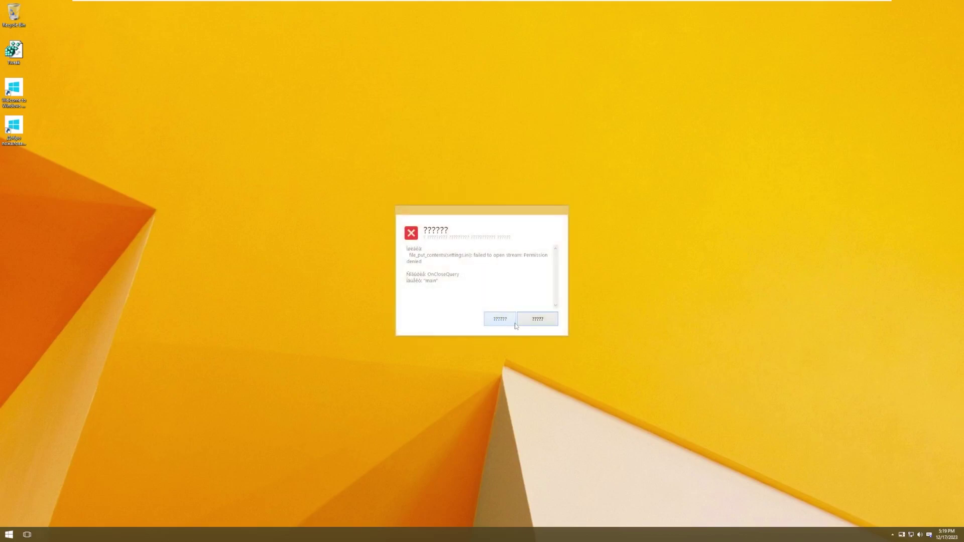
click(546, 323)
click(9, 534)
click(55, 502)
click(30, 370)
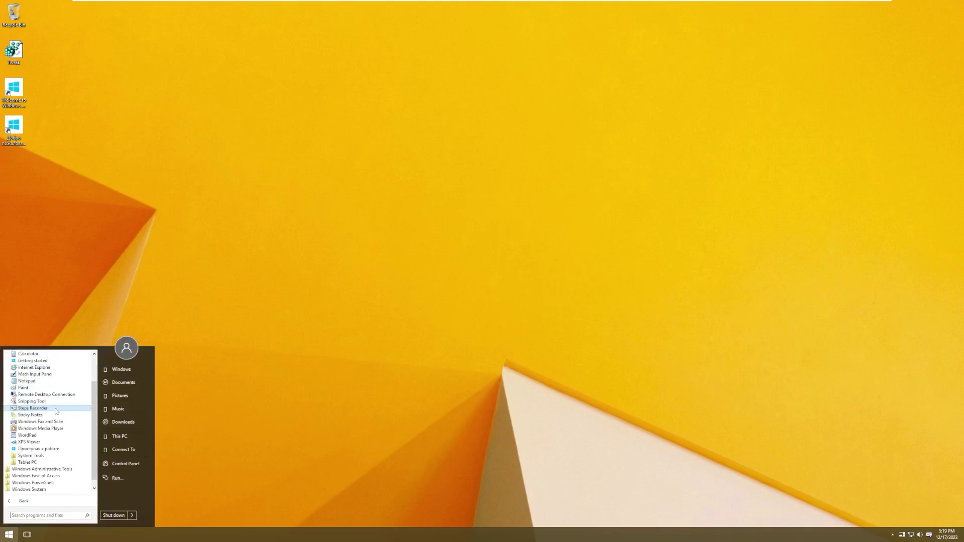
click(46, 449)
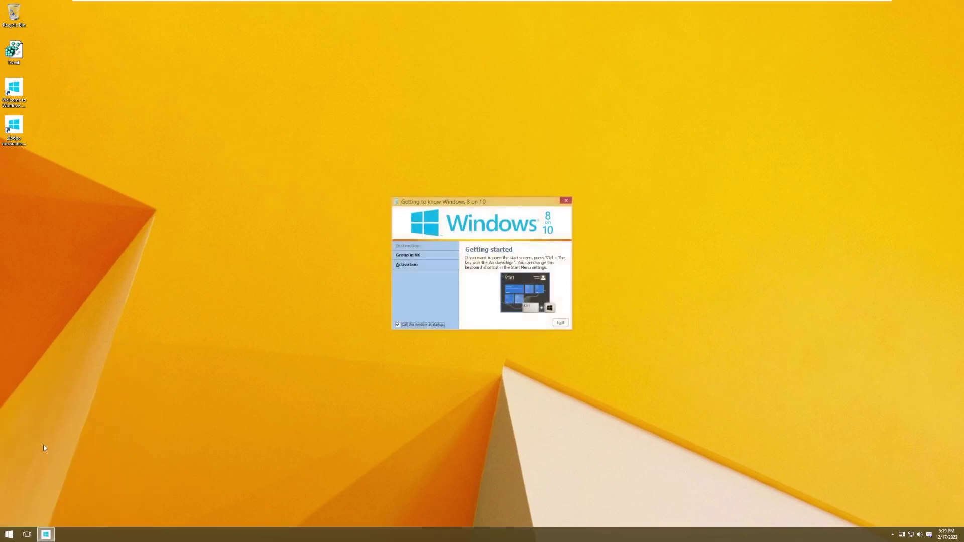
Browse the guide's Group in VK, Activation and Getting started pages, close it, and open Start
click(432, 265)
click(432, 255)
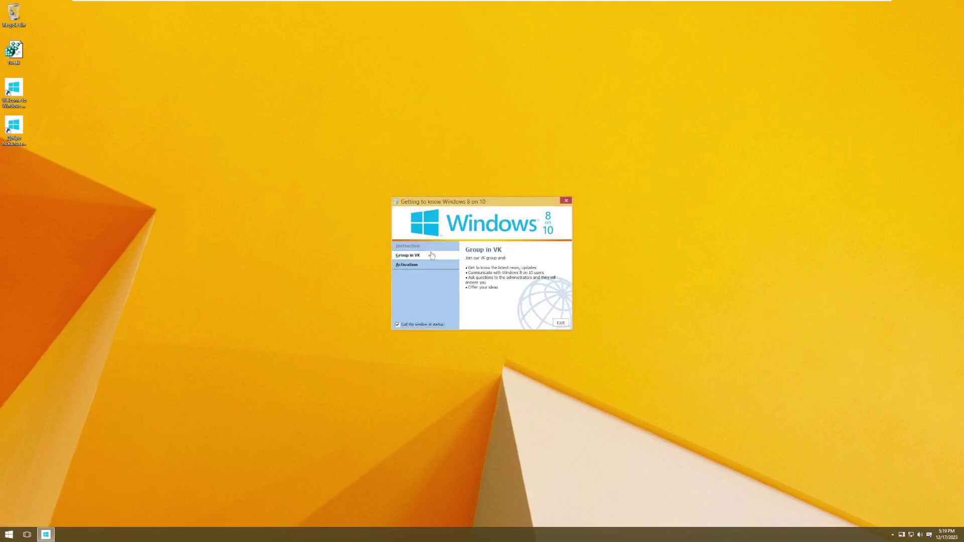
click(436, 266)
click(430, 255)
click(430, 264)
click(427, 246)
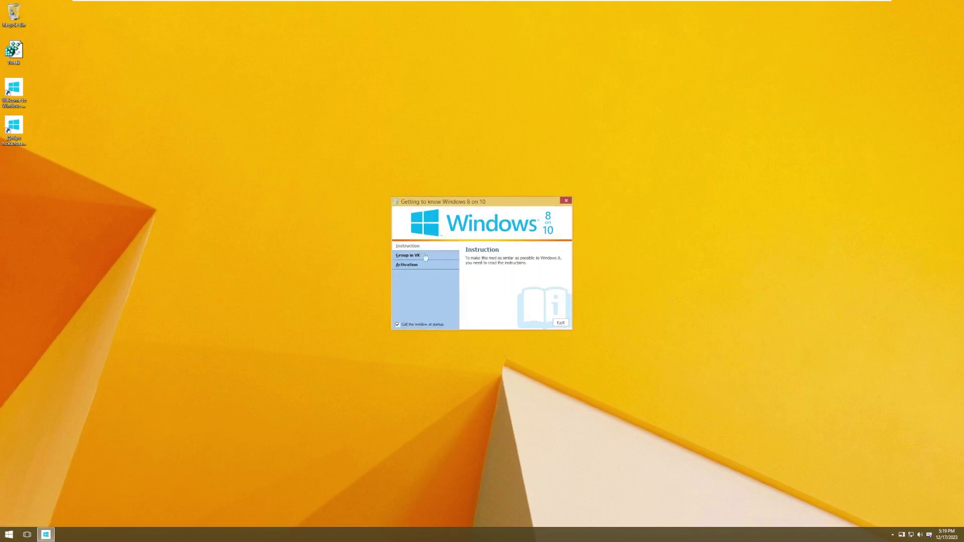
click(483, 363)
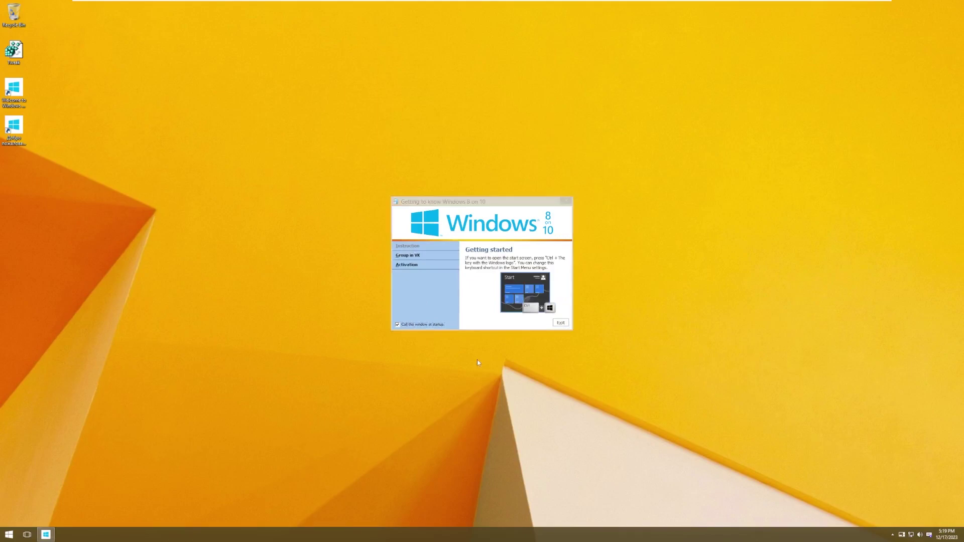
click(559, 322)
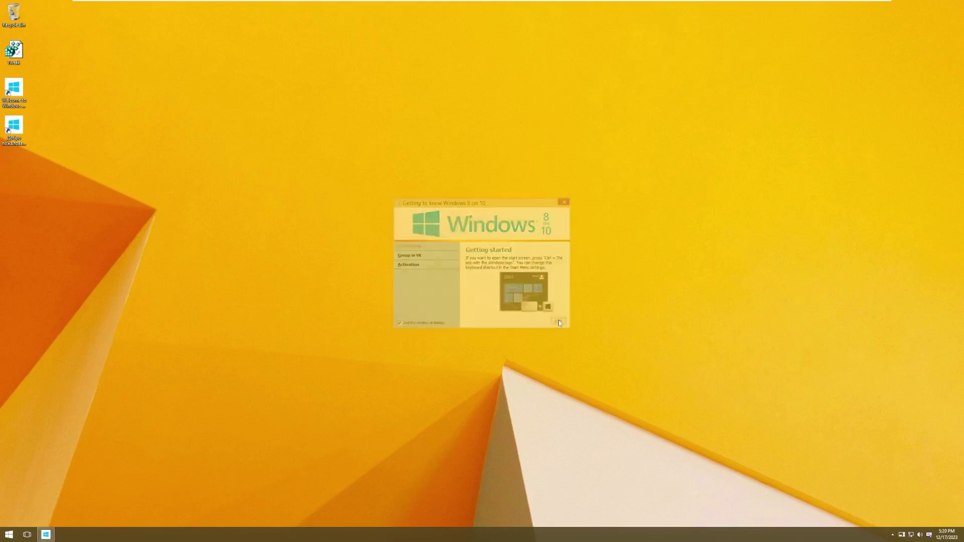
click(8, 535)
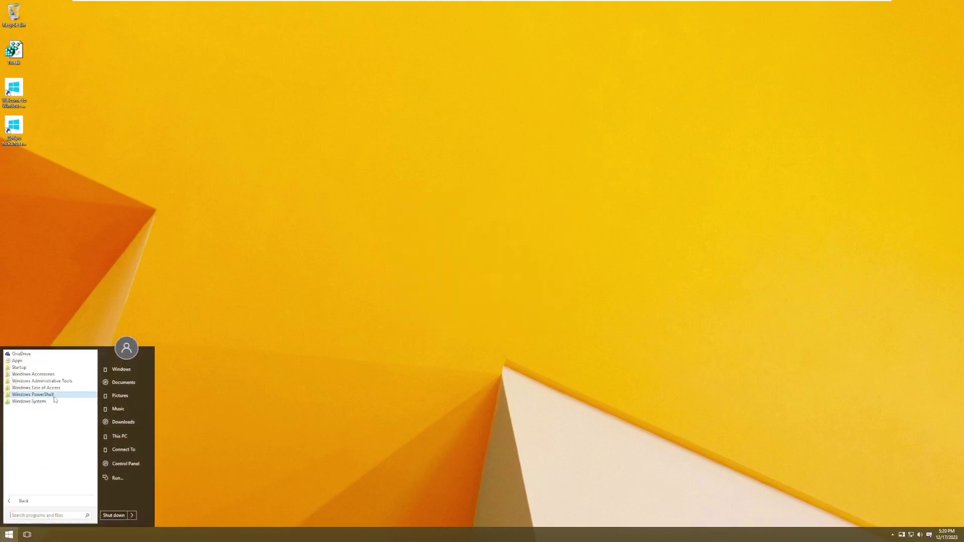
Open Devices from Windows System, then view System's About page showing Windows Embedded 8.1 Industry Pro Evaluation
click(55, 401)
click(56, 395)
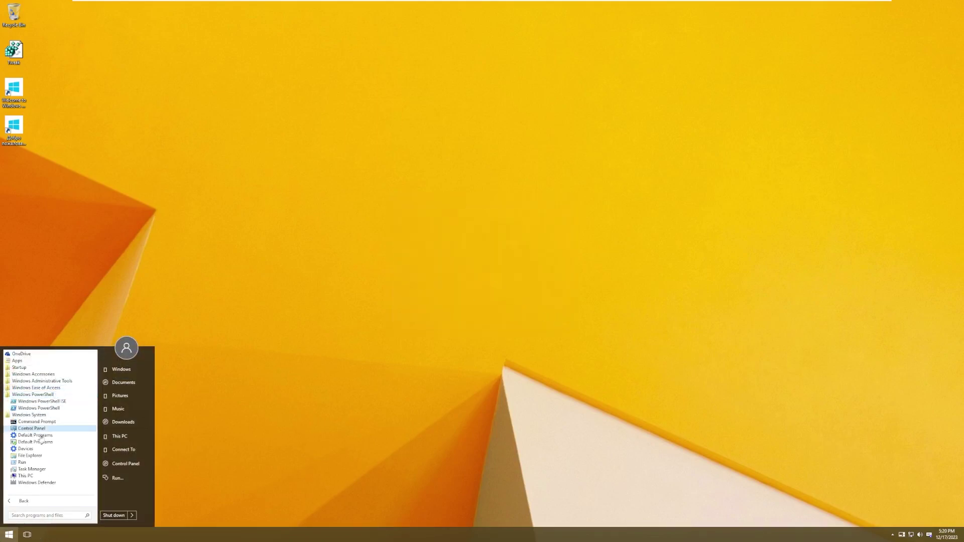
click(32, 448)
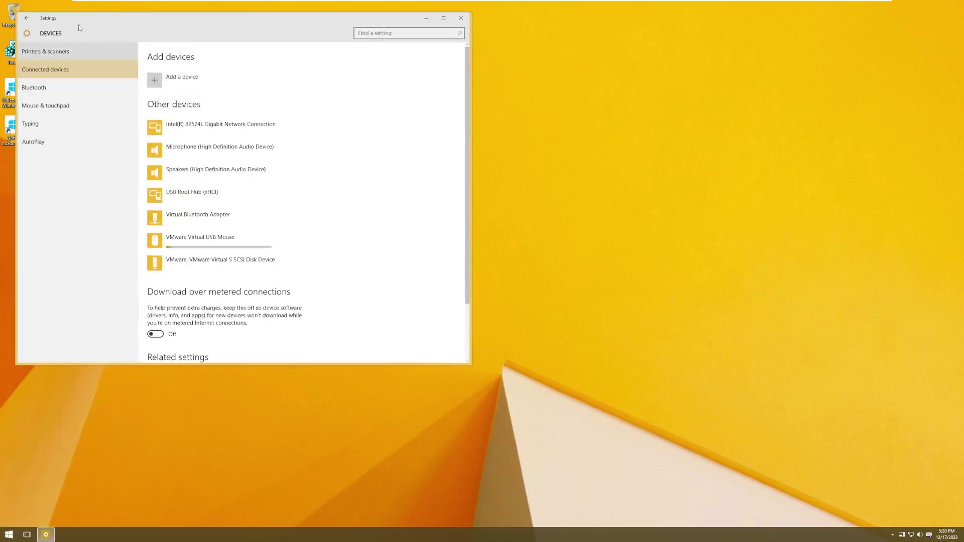
drag(161, 22, 385, 86)
click(249, 84)
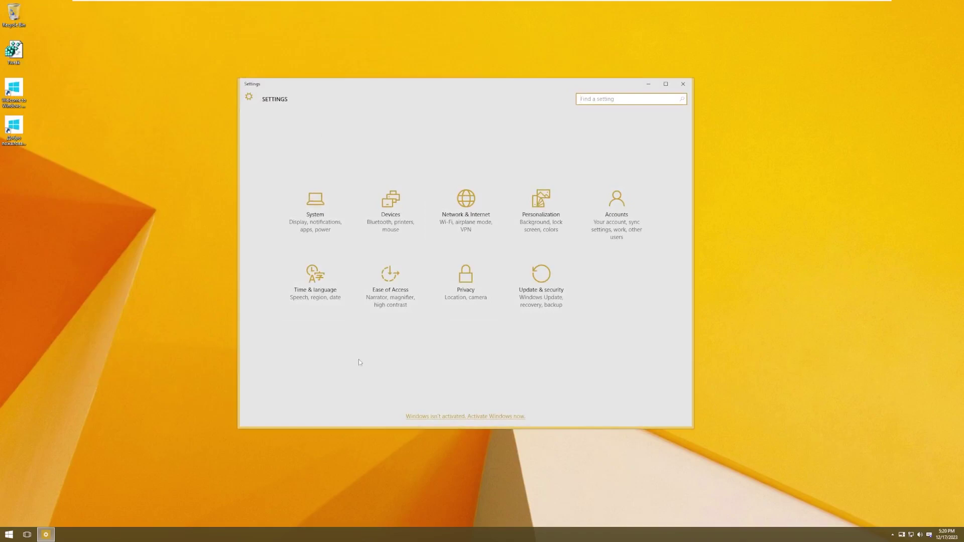
click(315, 242)
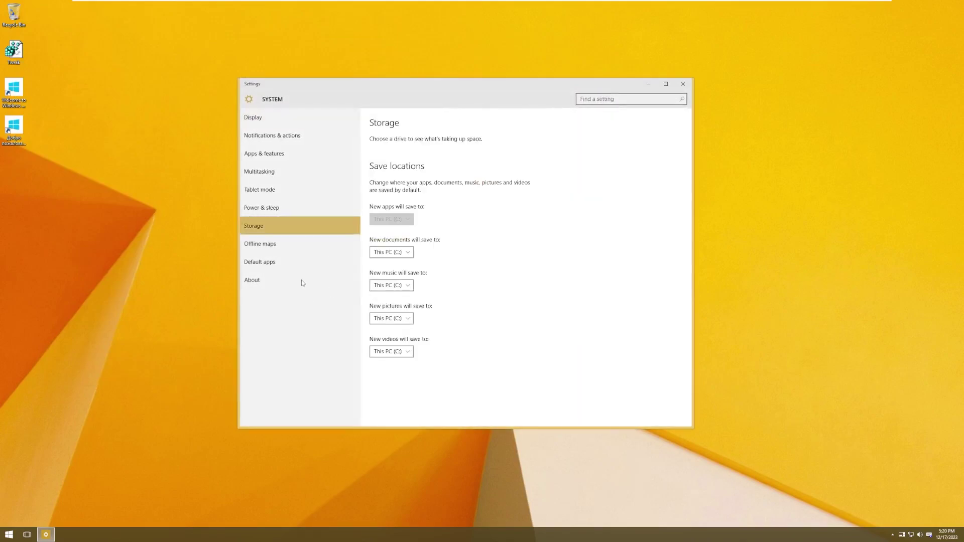
click(322, 226)
click(302, 279)
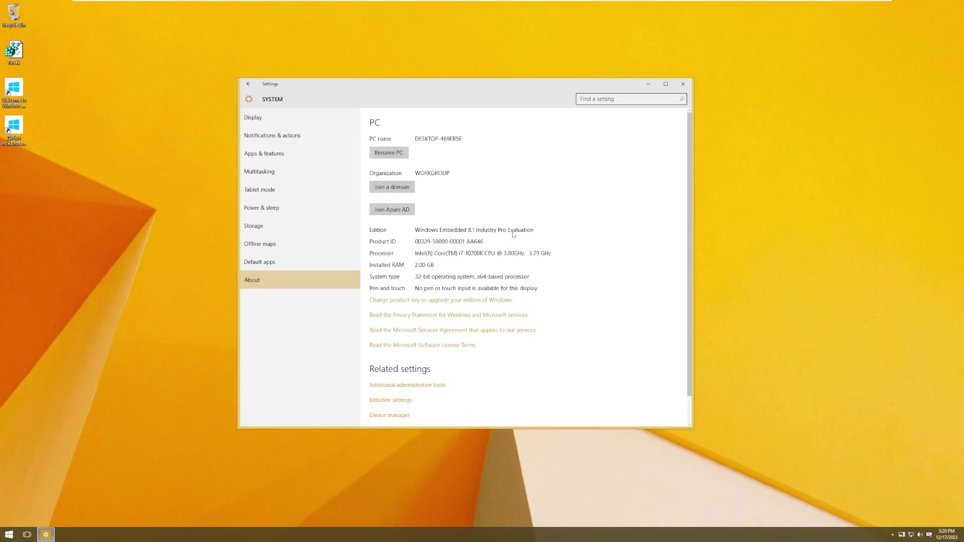
Run winver to check version 10.0 build 10240, close it, then minimize Settings
click(8, 535)
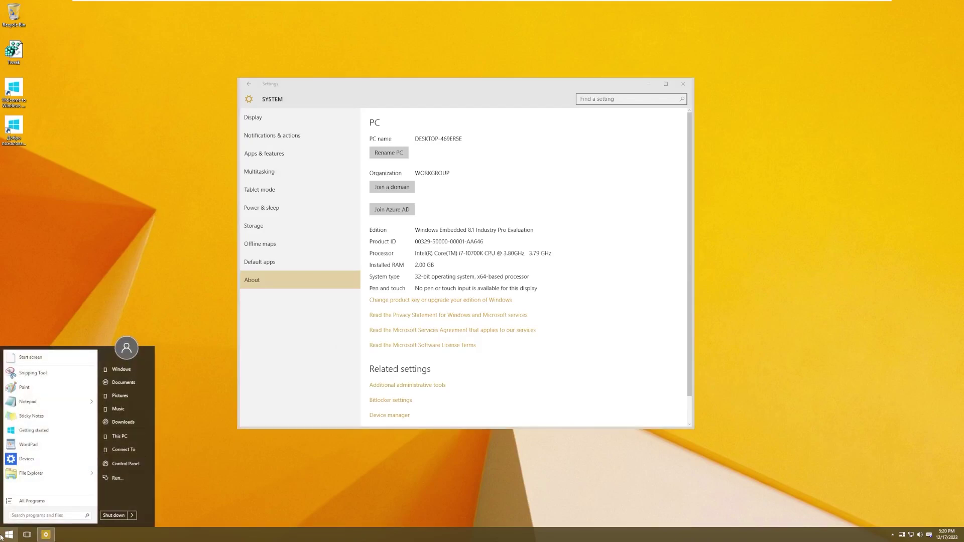
text(winver)
key(Return)
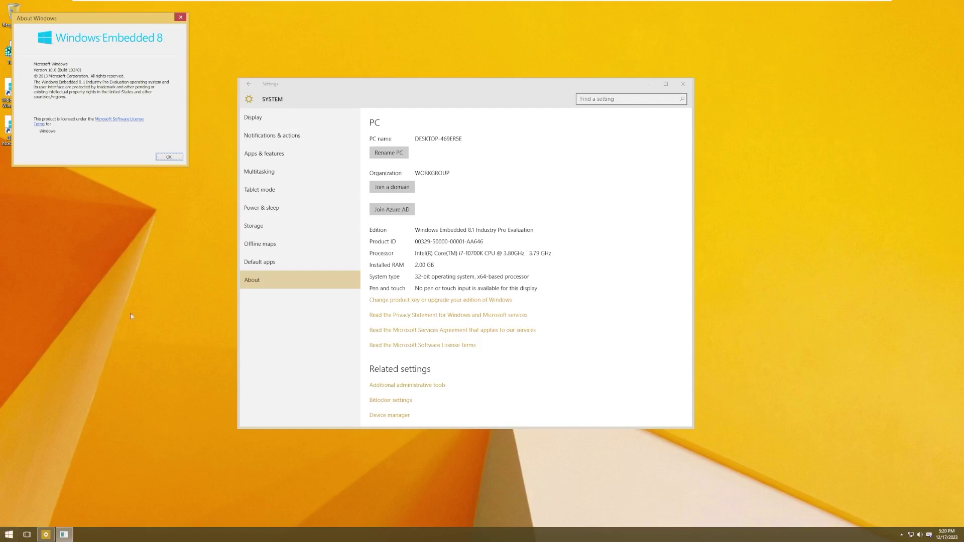
click(178, 156)
click(249, 83)
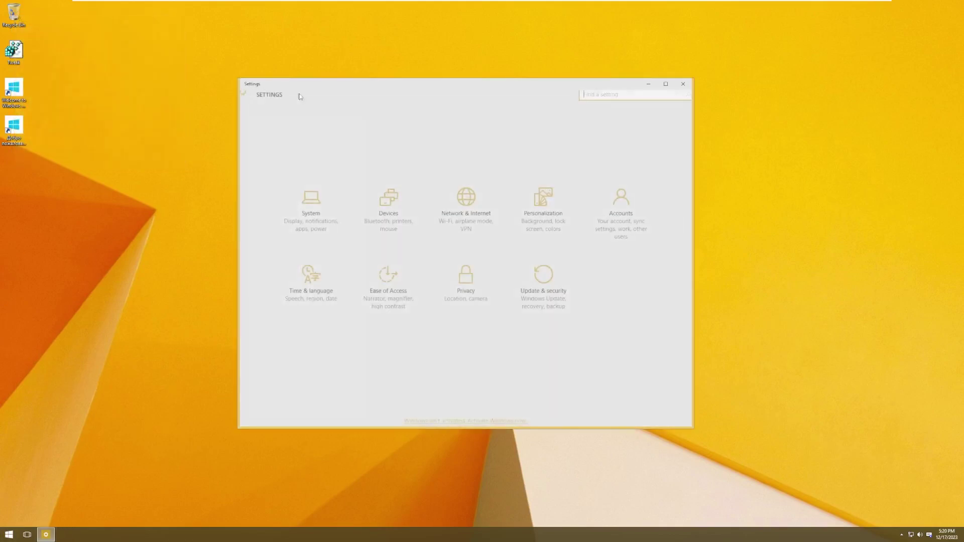
click(683, 84)
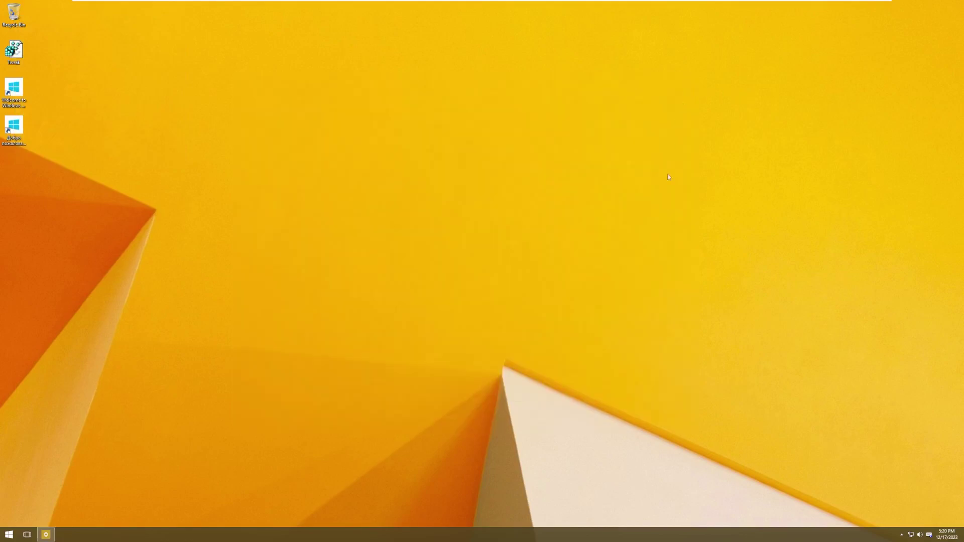
Open Personalization from the desktop menu and apply the Windows 10 (original) theme
right_click(234, 393)
click(256, 473)
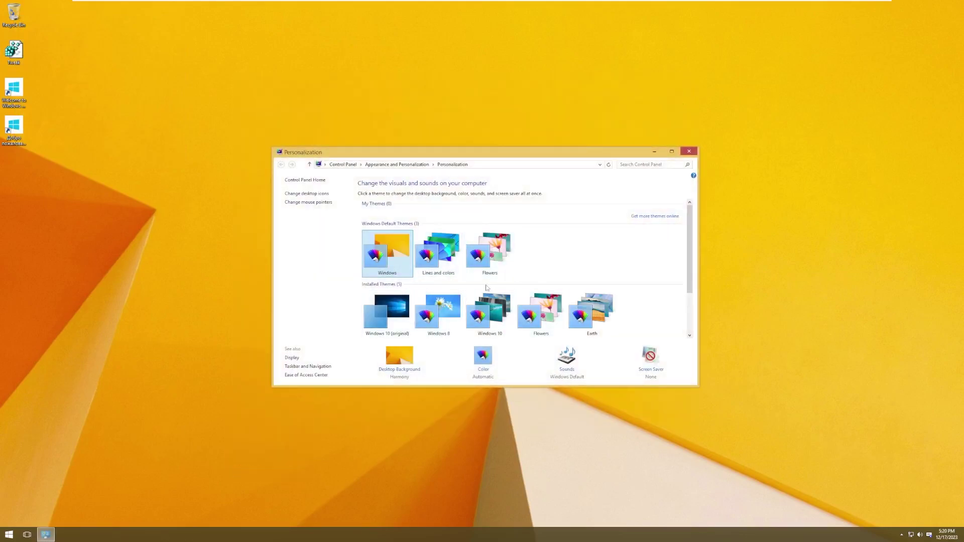
scroll(486, 288, down, 5)
scroll(452, 284, up, 5)
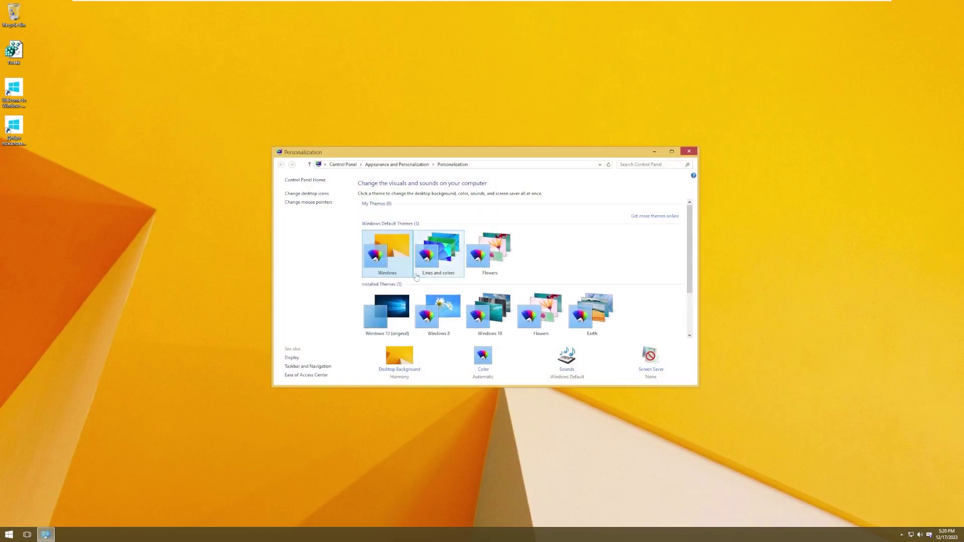
click(387, 312)
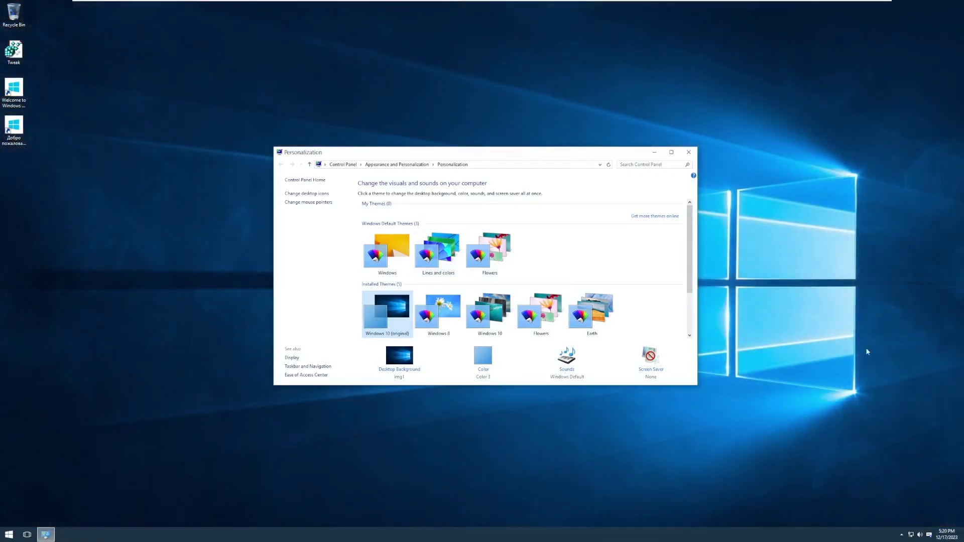
drag(820, 399, 924, 447)
Apply the Lines and colors theme and advance to its next desktop background
click(452, 272)
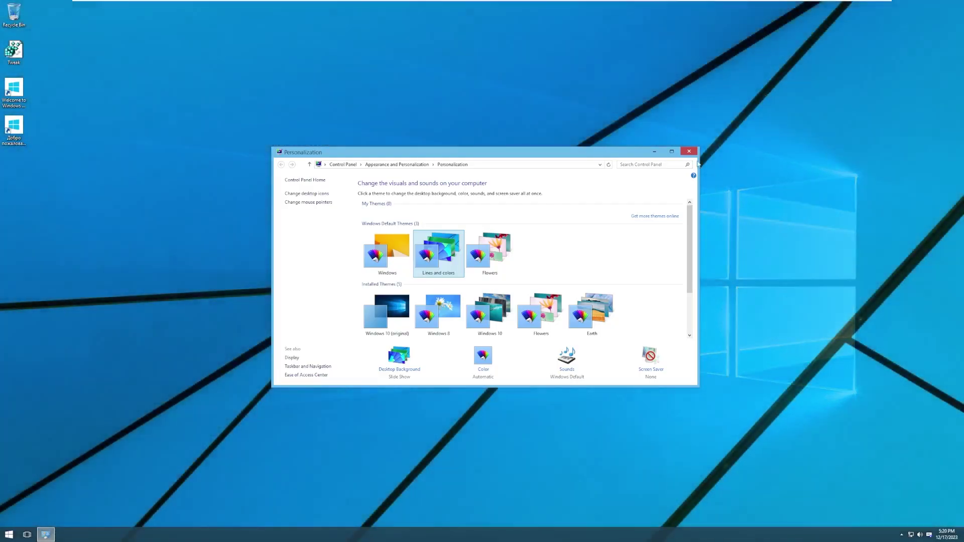
click(686, 156)
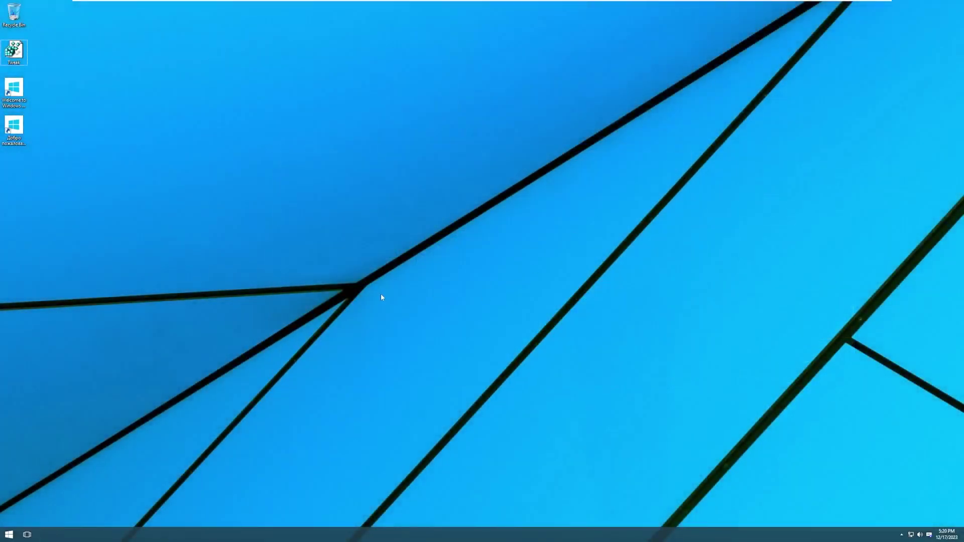
right_click(381, 295)
click(412, 347)
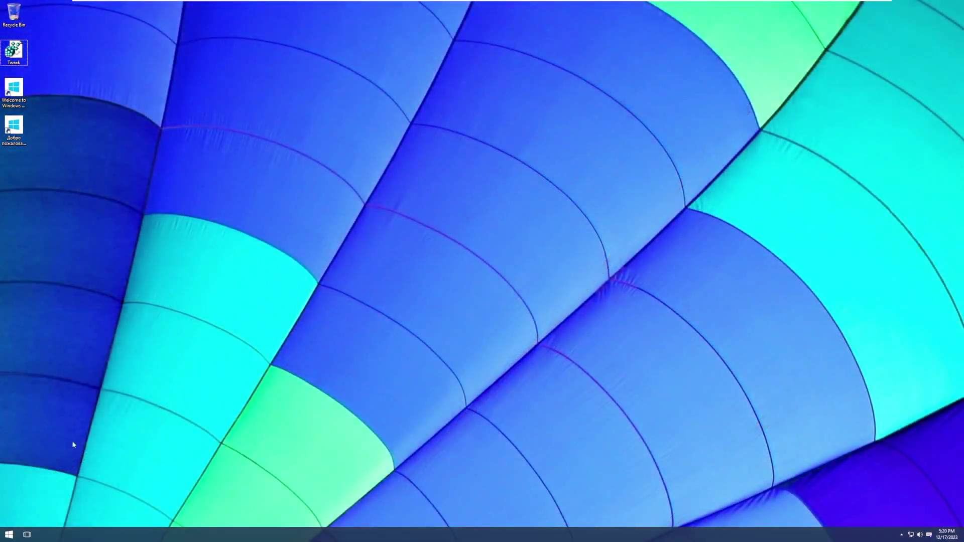
click(8, 534)
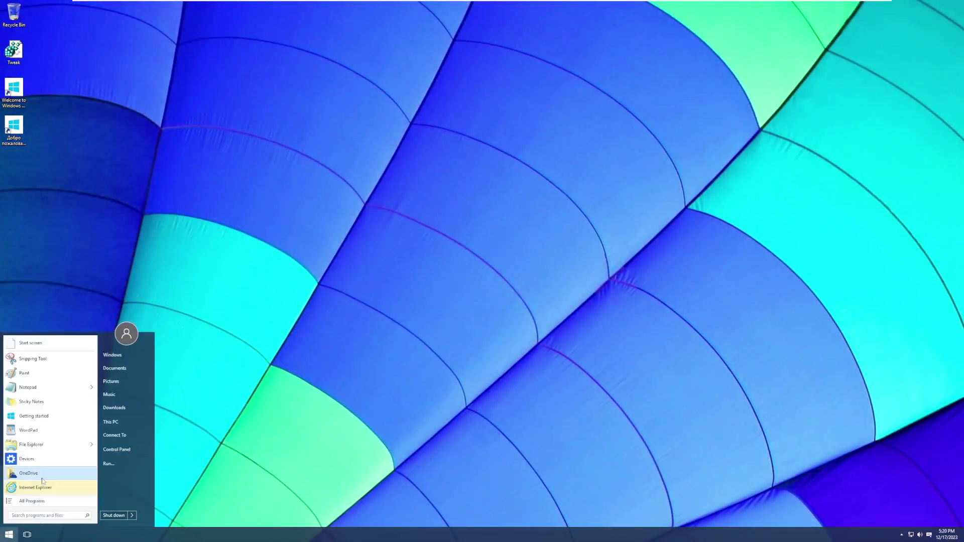
Open File Explorer from Start and browse into the empty Desktop folder
click(40, 501)
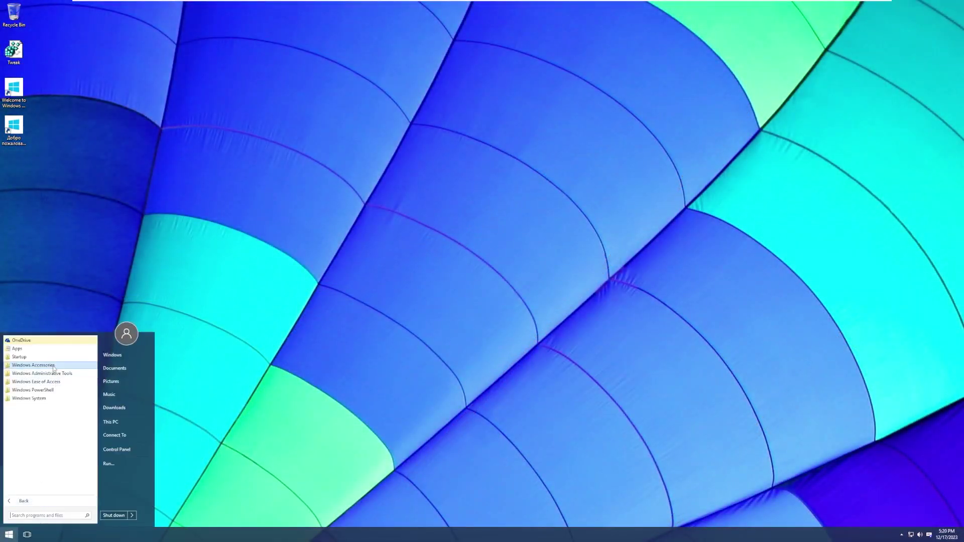
click(42, 503)
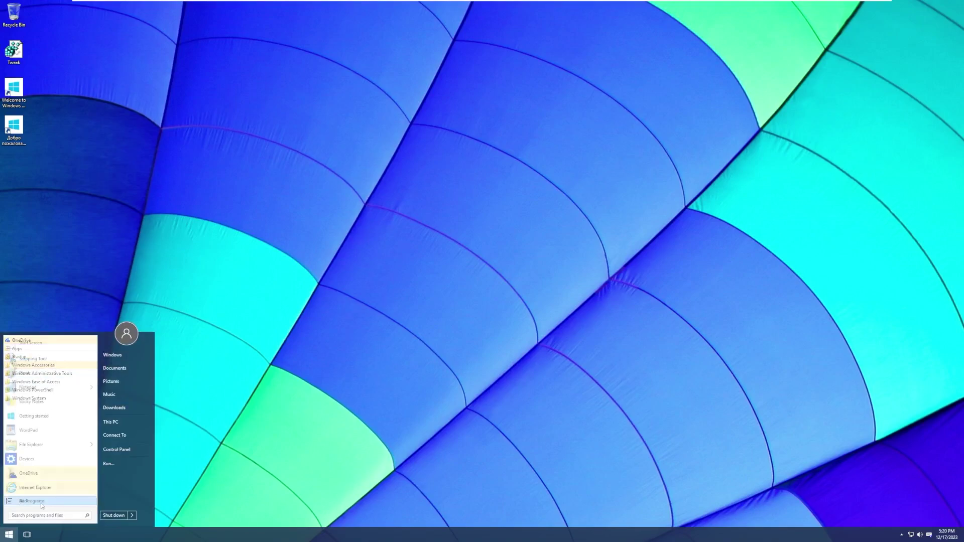
click(31, 445)
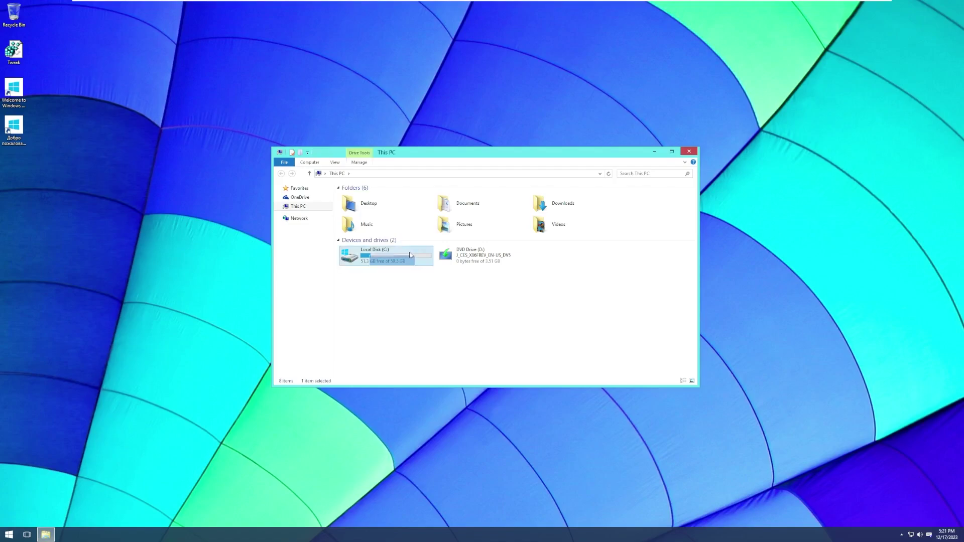
drag(398, 318, 331, 240)
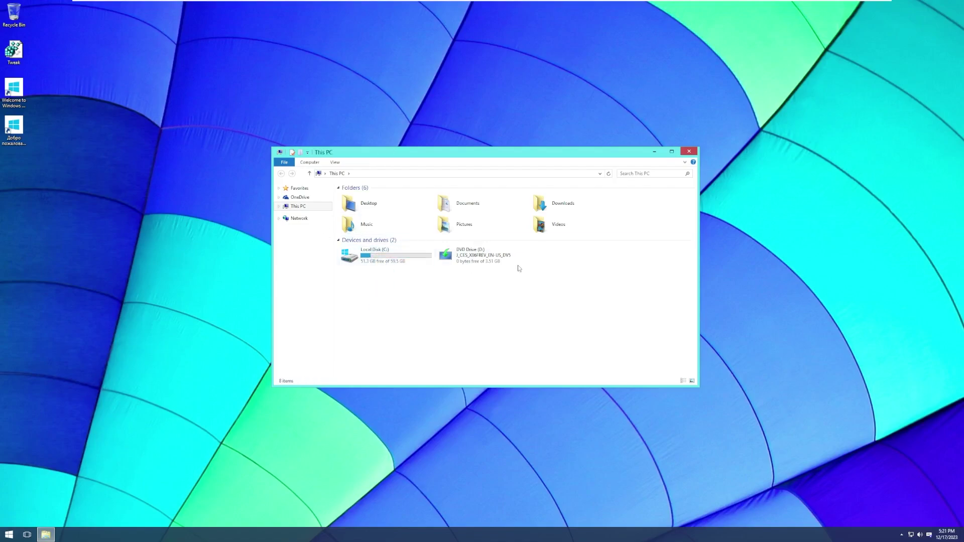
double_click(364, 203)
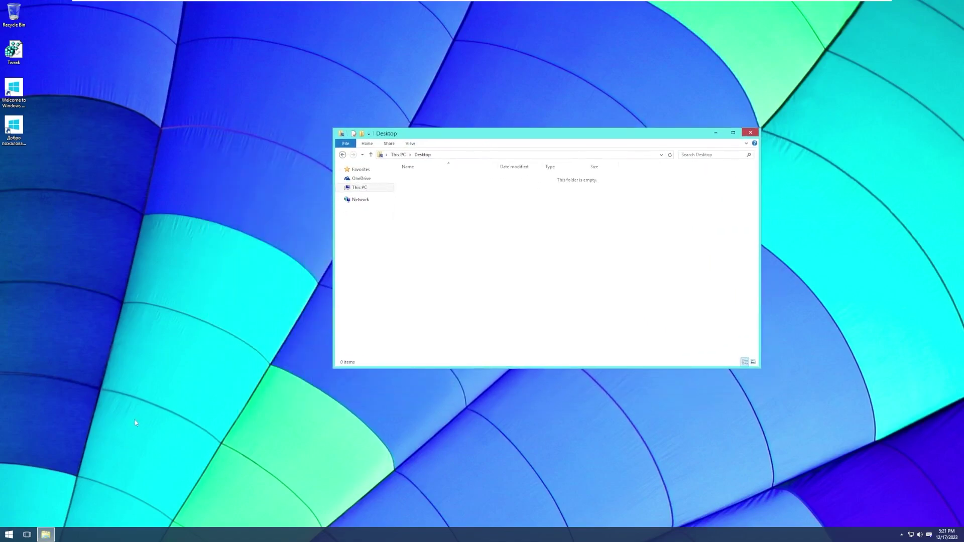
Add a second virtual desktop in Task View, then remove Desktop 2
click(9, 534)
click(29, 537)
key(super)
click(28, 537)
click(29, 536)
click(28, 535)
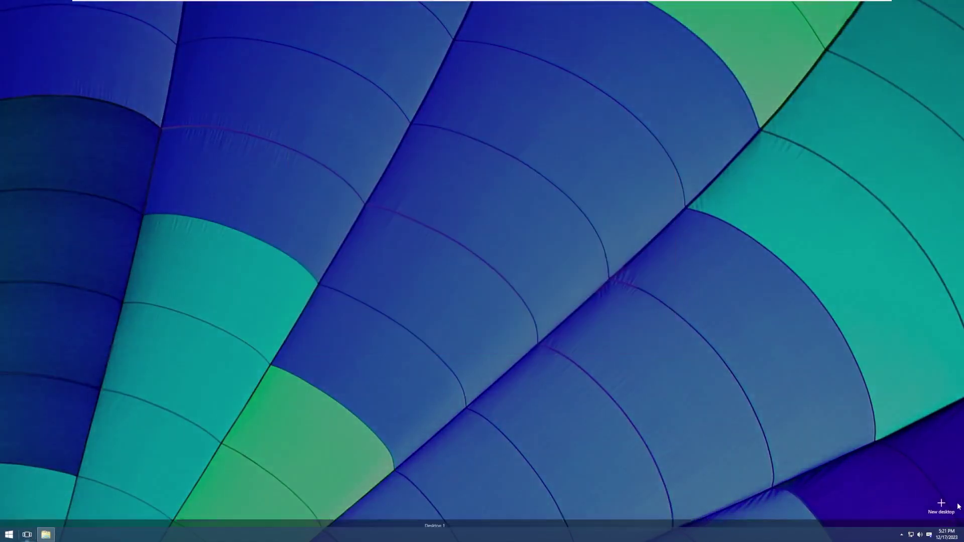
click(951, 506)
click(800, 505)
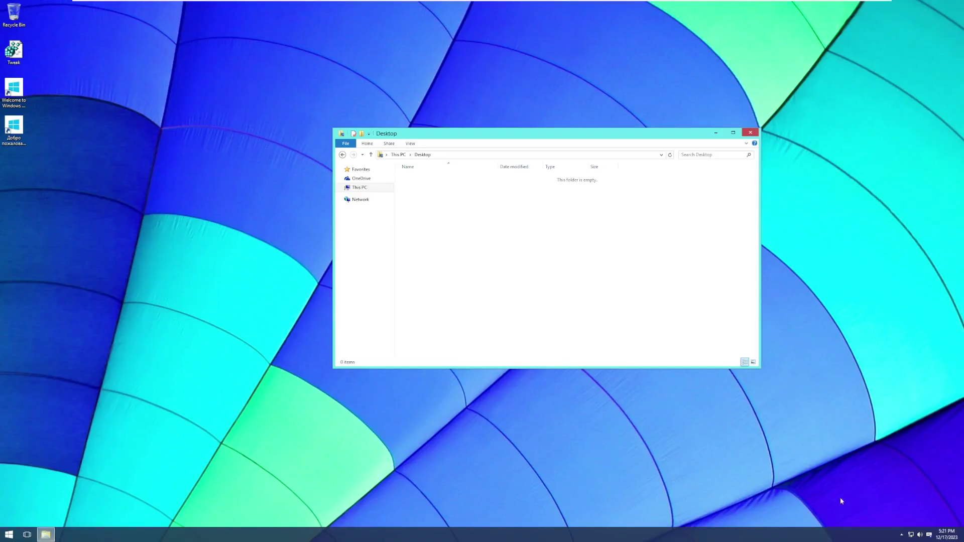
click(28, 535)
click(537, 491)
Browse the Navigation, Toolbars and Taskbar tabs of Taskbar and Start Menu Properties, then close it
click(531, 495)
right_click(508, 535)
click(533, 516)
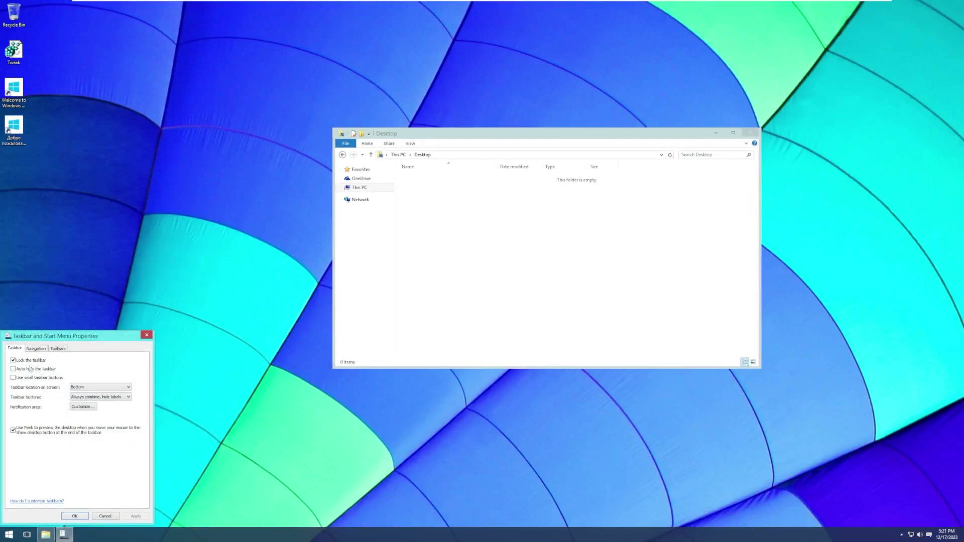
click(34, 350)
key(ctrl+Tab)
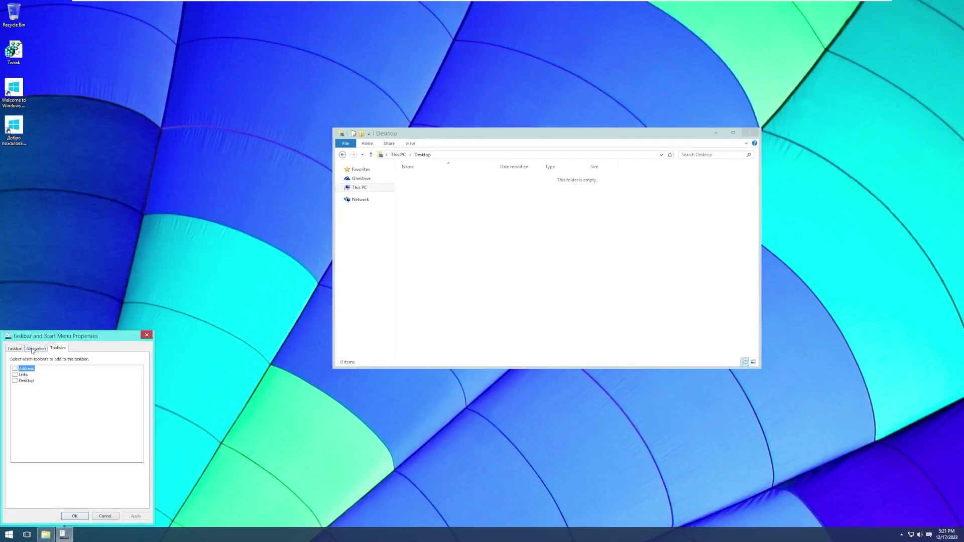
key(ctrl+Tab)
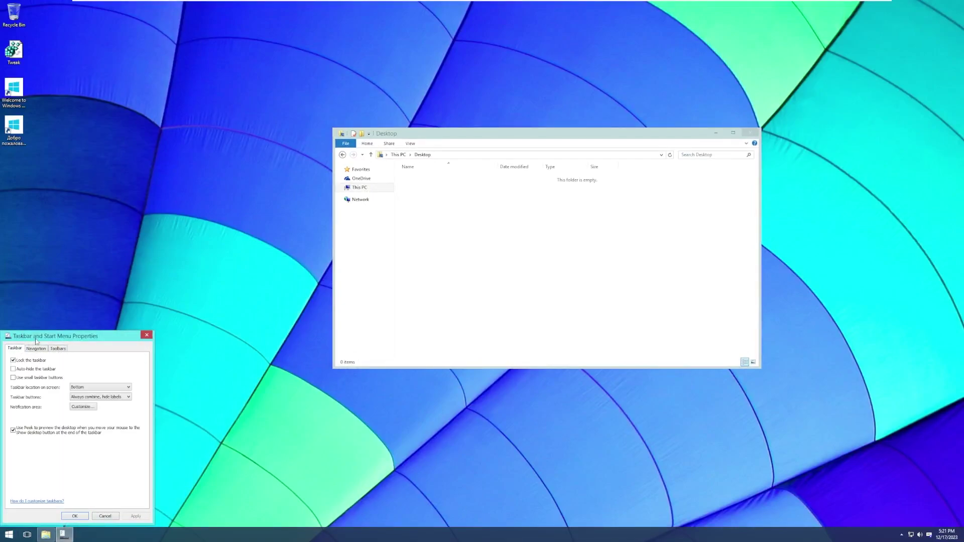
click(147, 335)
Check the notifications, volume and network tray flyouts, then open View Connection Settings
right_click(171, 533)
key(Up)
key(Up)
key(Up)
key(Up)
key(Up)
key(Up)
key(Up)
key(Up)
key(Up)
key(Escape)
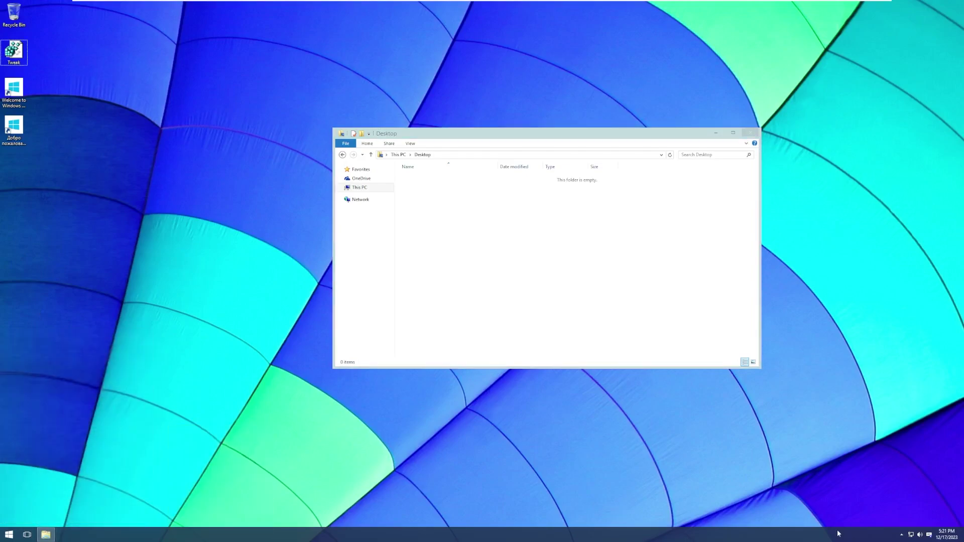
click(929, 535)
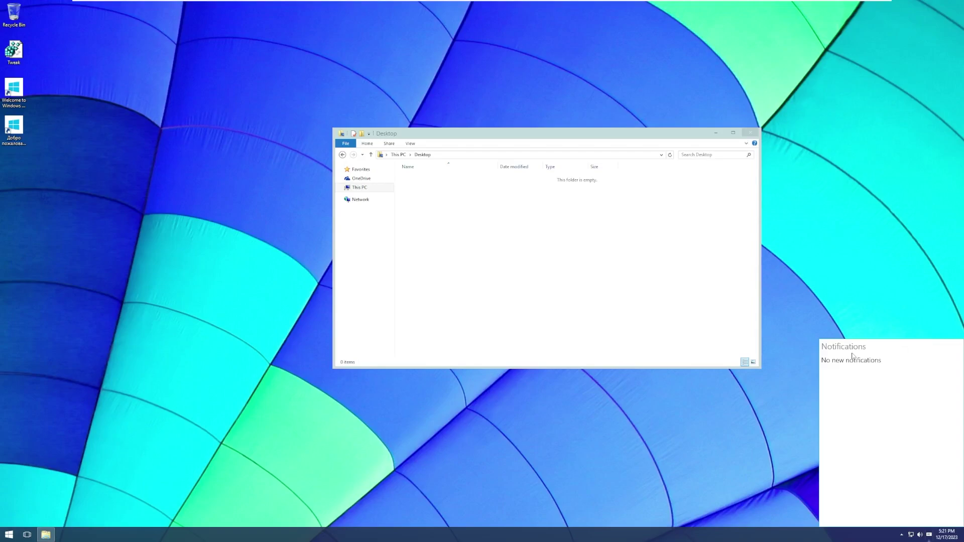
key(Escape)
click(920, 538)
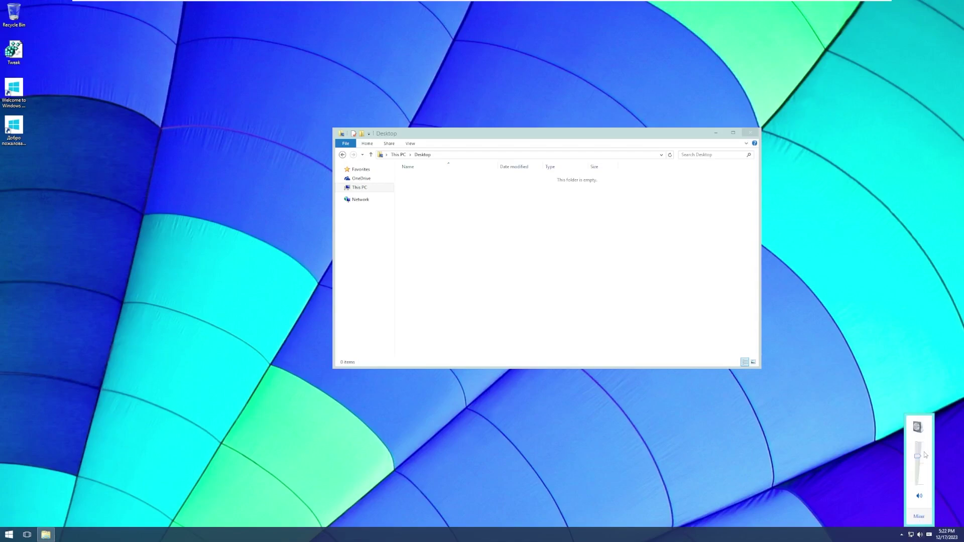
click(911, 535)
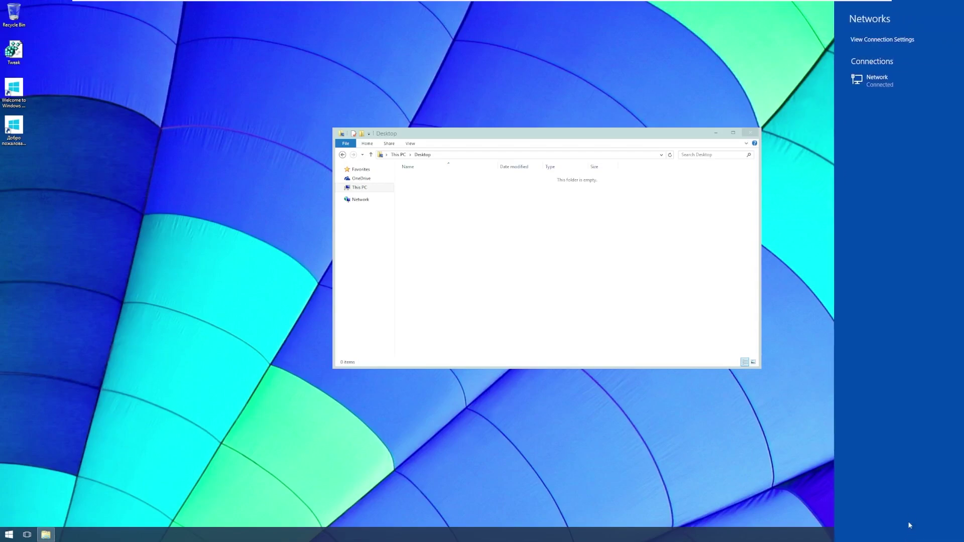
click(876, 39)
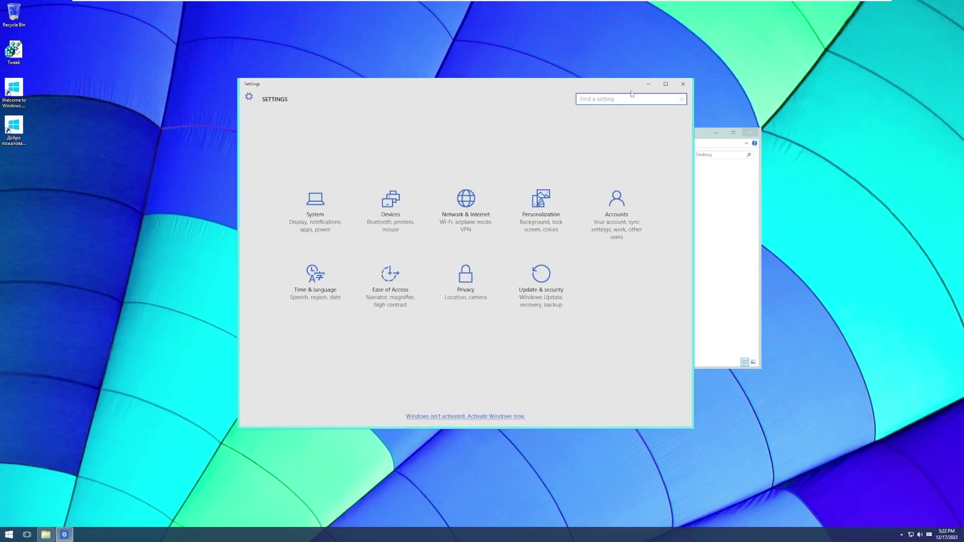
Review the pending downloads in Update & security and open its Advanced options
click(665, 84)
click(955, 6)
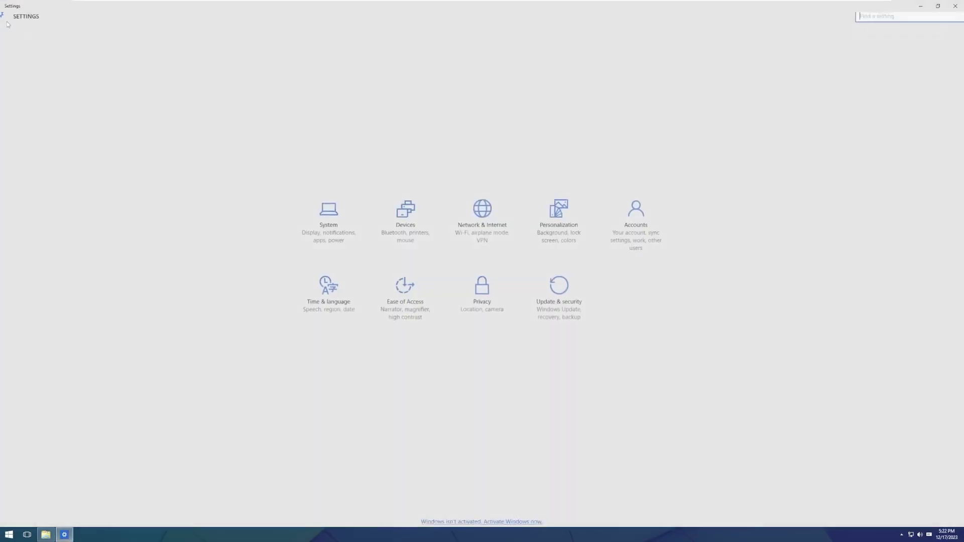
click(547, 299)
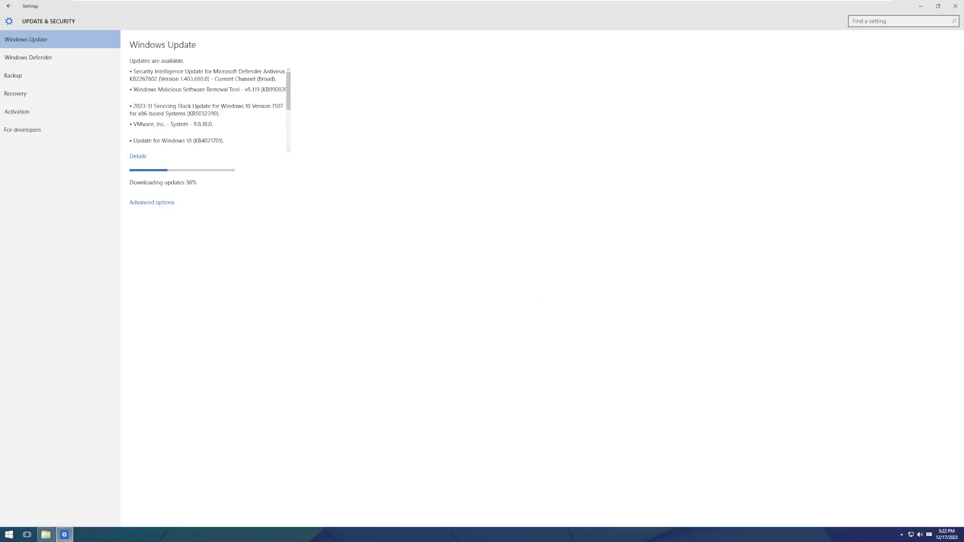
scroll(209, 111, down, 3)
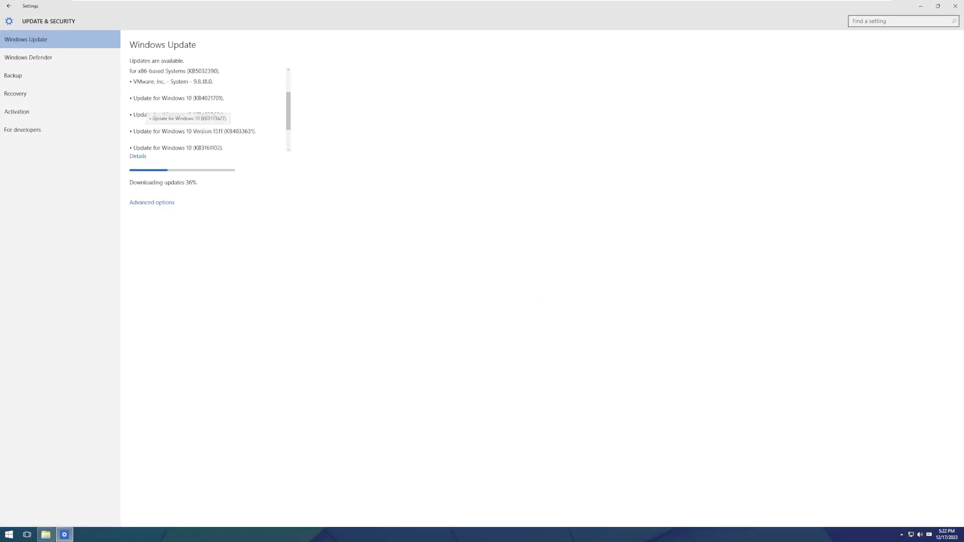
scroll(208, 111, down, 3)
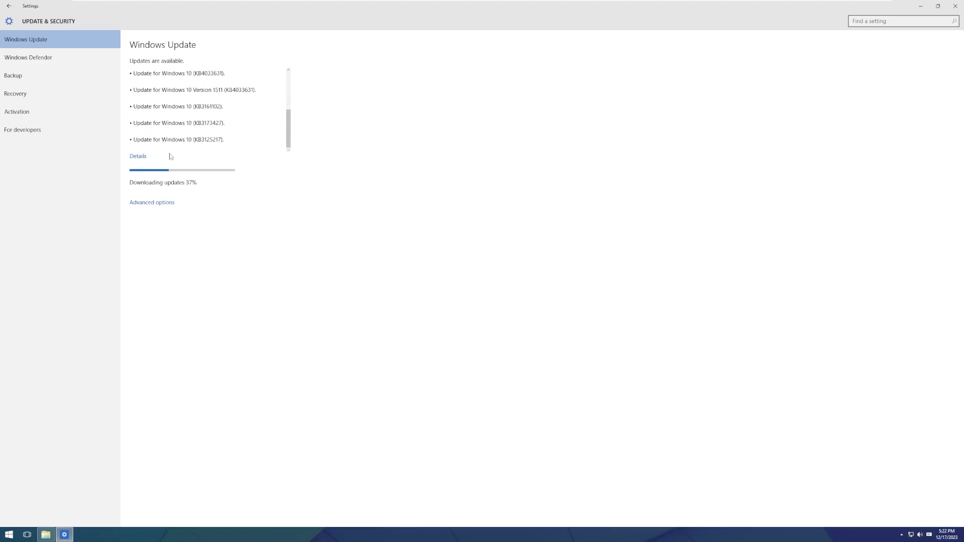
click(146, 204)
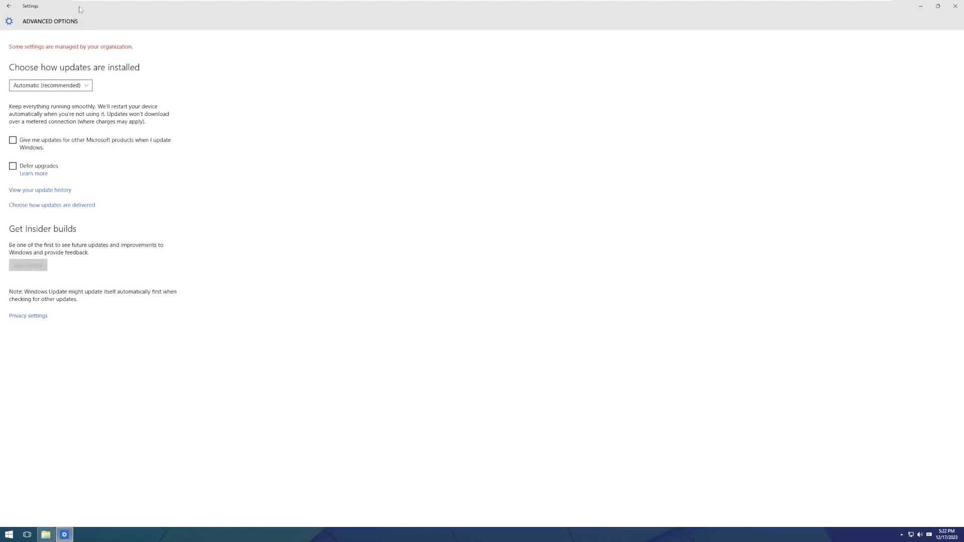
Show System's About page (2.00 GB RAM, 32-bit) and widen the Settings window
drag(81, 8, 232, 57)
click(163, 72)
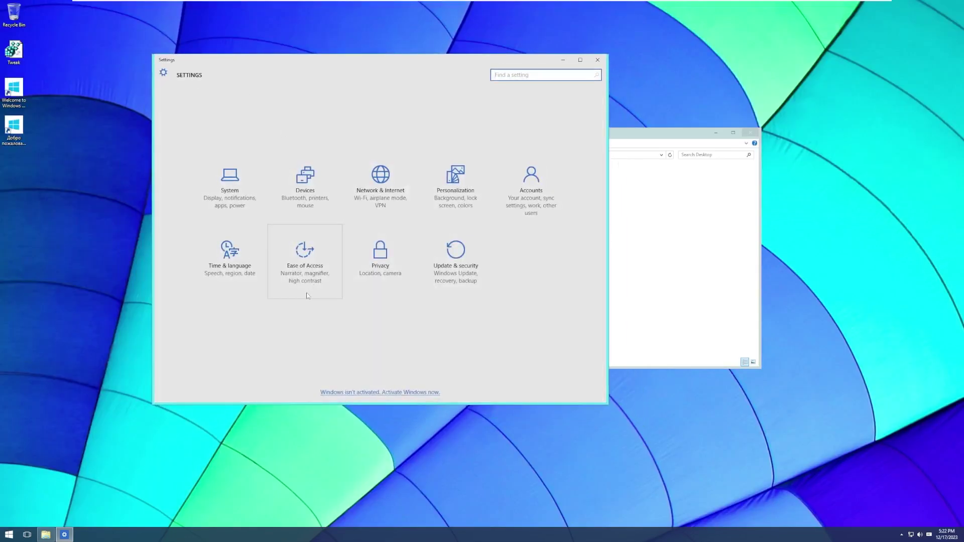
click(230, 187)
click(221, 256)
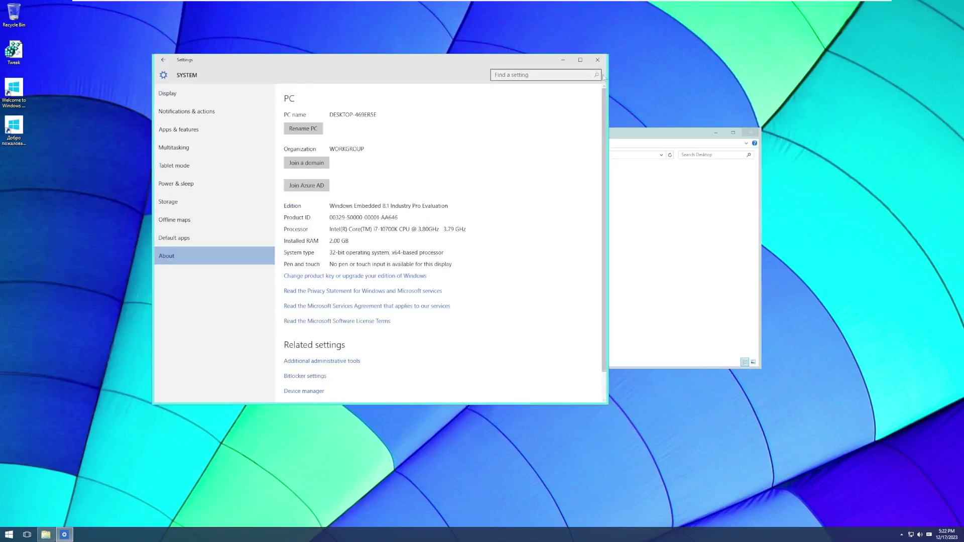
drag(608, 101, 681, 121)
mouse_move(843, 2)
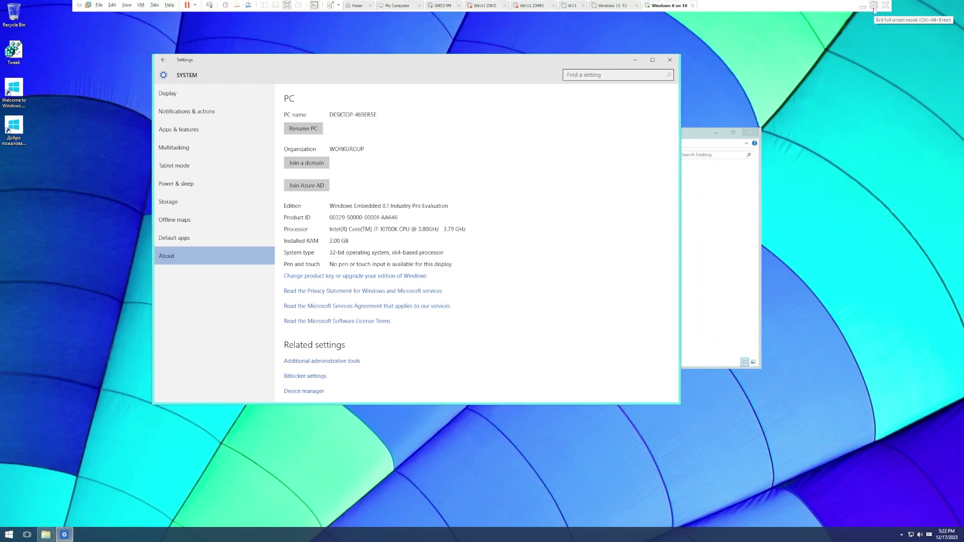